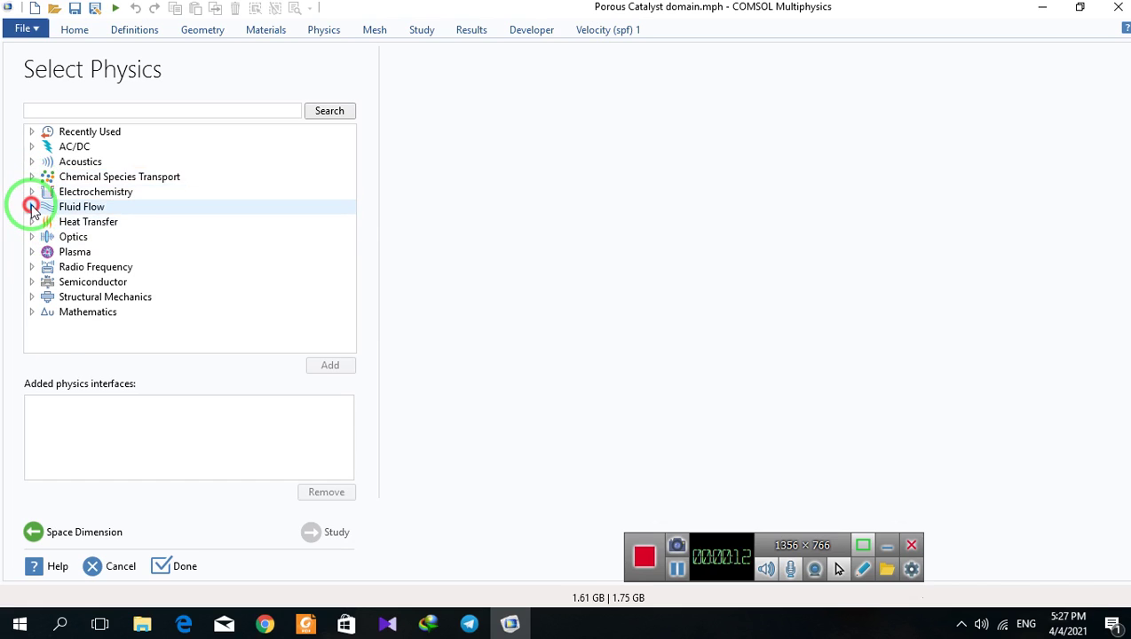
Add the Laminar Flow (spf) and Transport of Diluted Species (tds) physics interfaces to the model
{"action": "left_click", "coordinate": [47, 222]}
{"action": "double_click", "coordinate": [93, 251]}
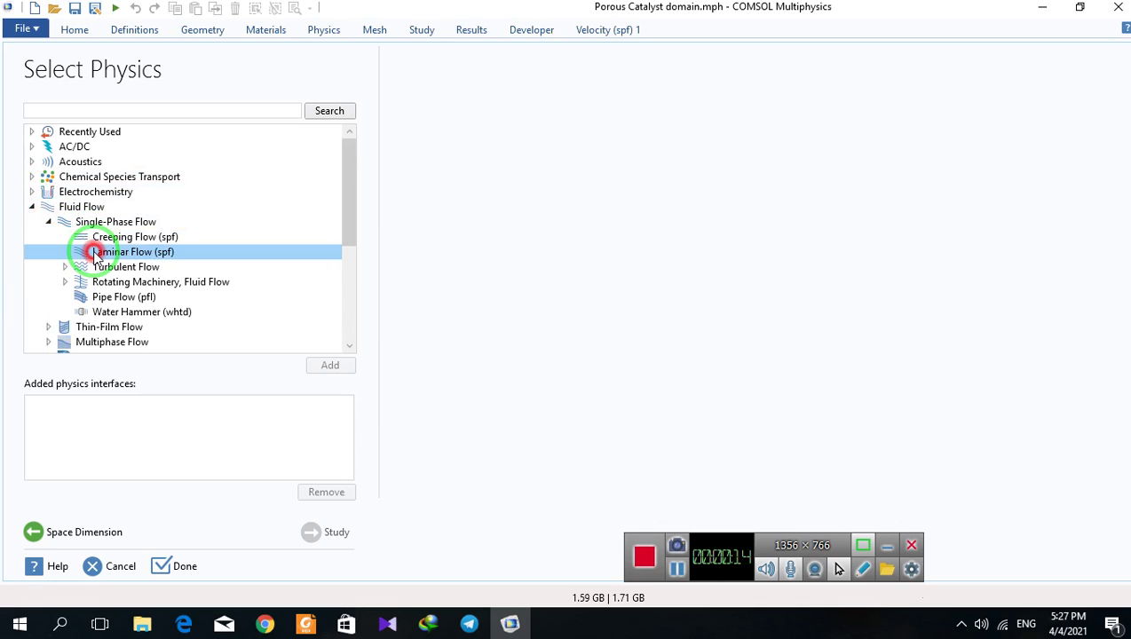
{"action": "left_click", "coordinate": [31, 206]}
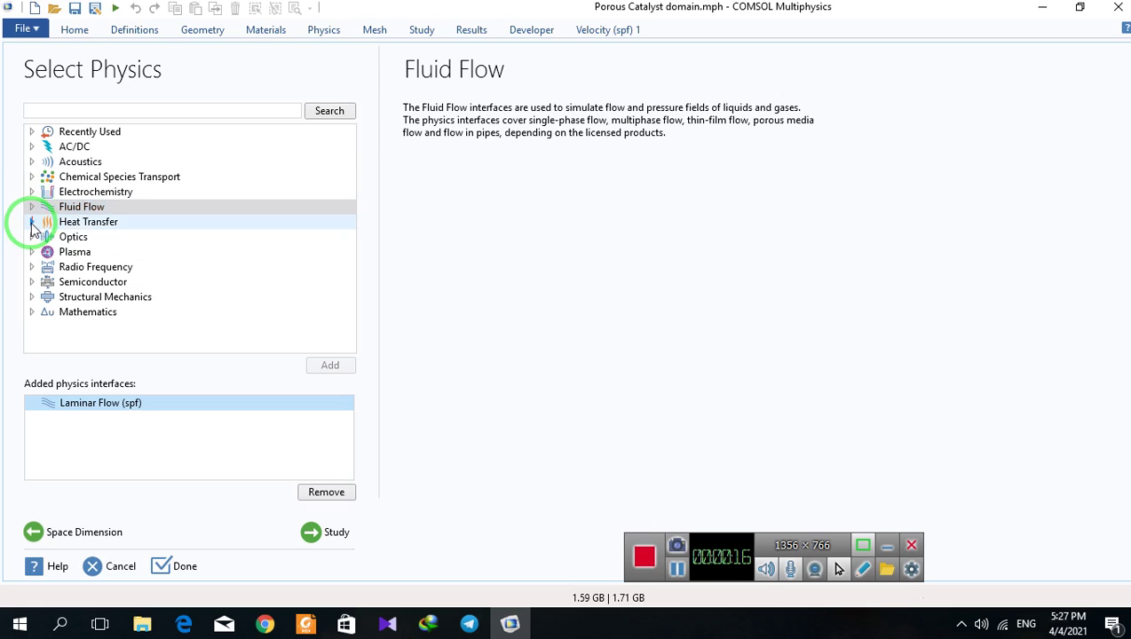
{"action": "left_click", "coordinate": [32, 177]}
{"action": "double_click", "coordinate": [78, 193]}
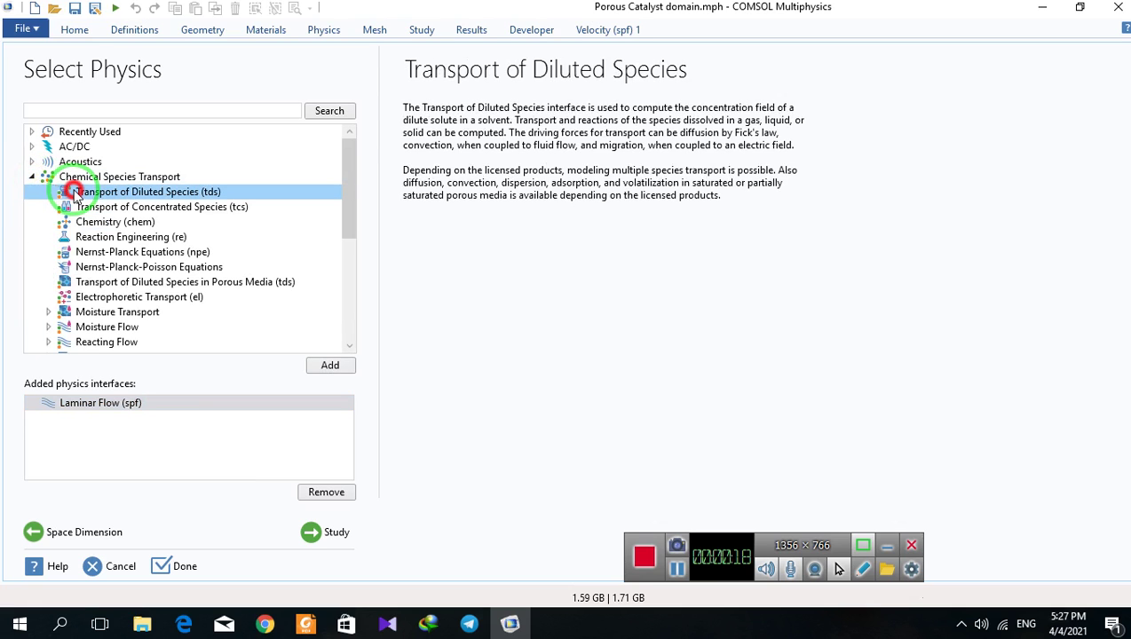
Choose a Stationary study and finish the model setup
{"action": "left_click", "coordinate": [306, 532]}
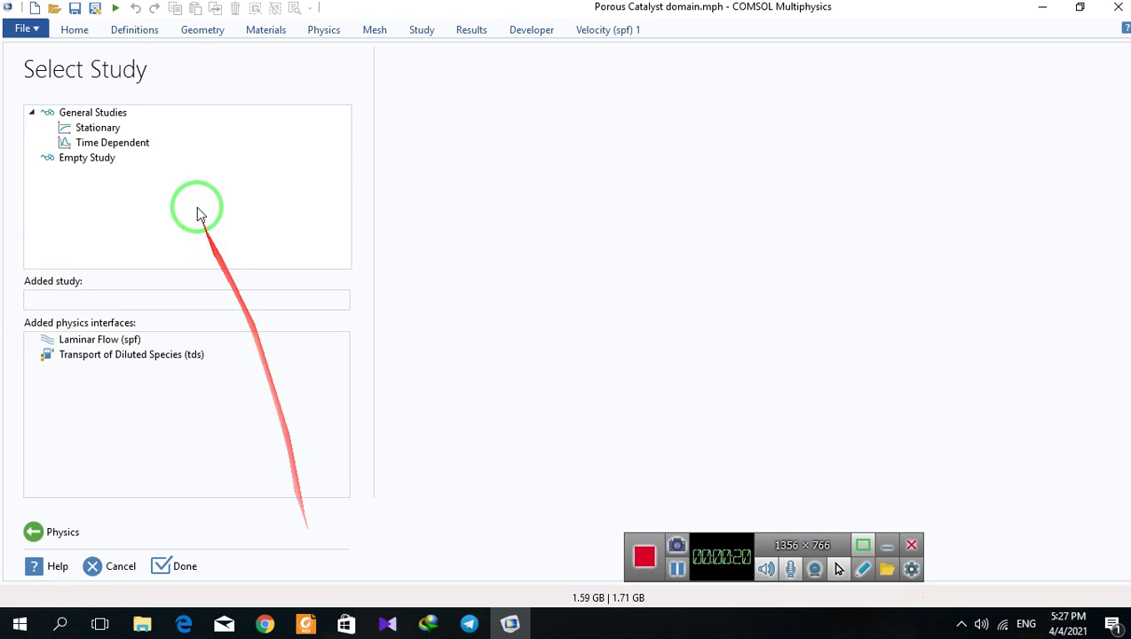
{"action": "left_click", "coordinate": [98, 127]}
{"action": "left_click", "coordinate": [178, 566]}
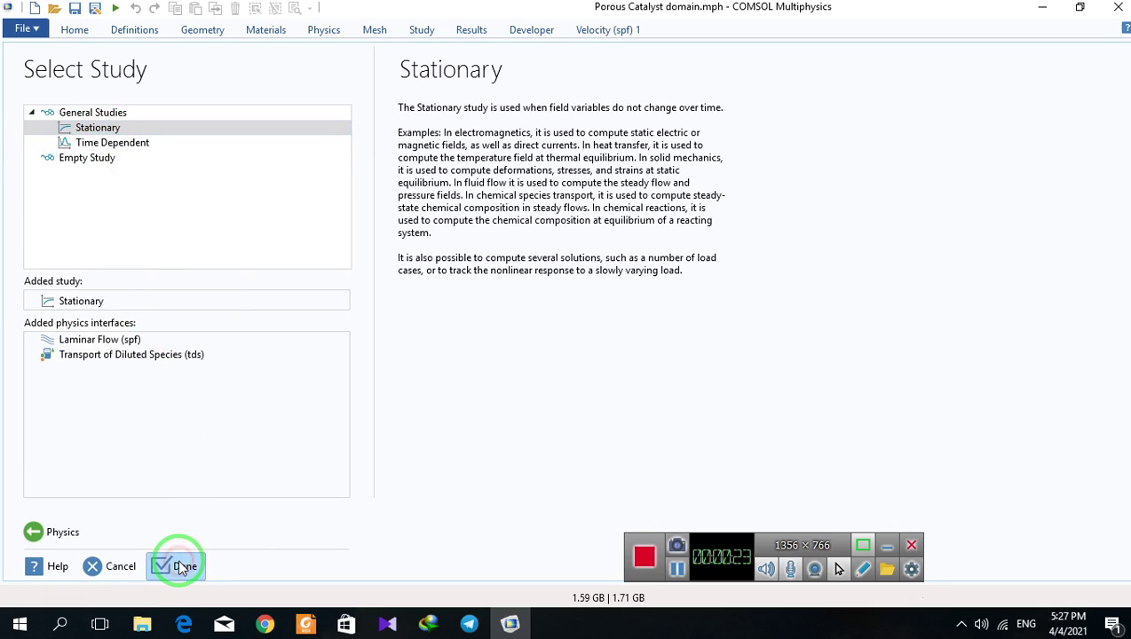
{"action": "left_click", "coordinate": [888, 547]}
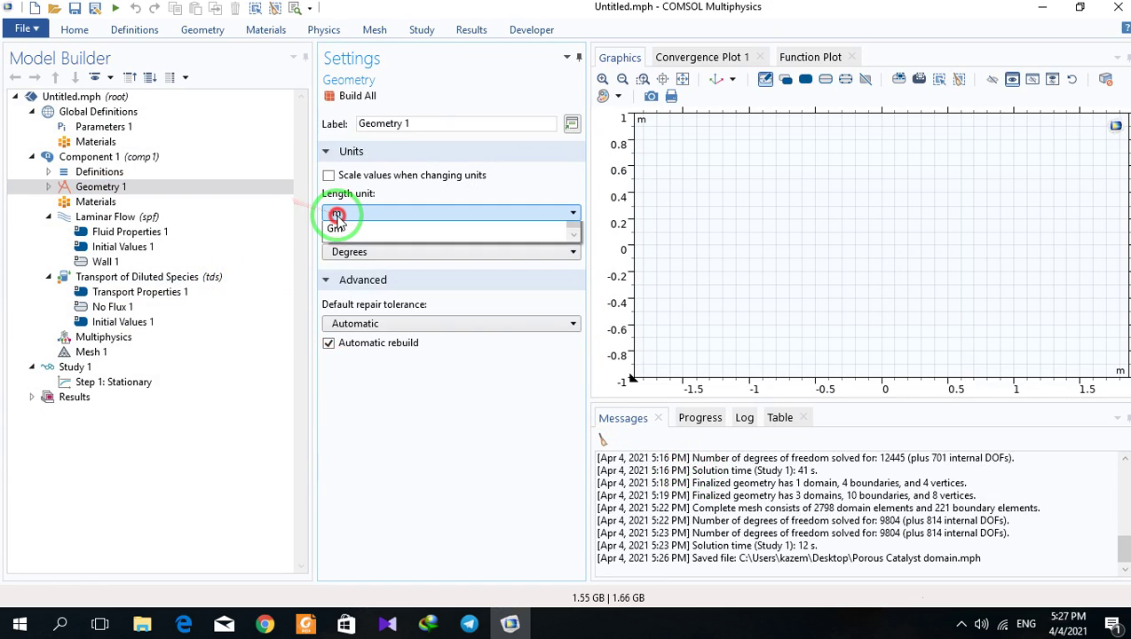
Set the geometry's length unit to cm, build it, and widen the graphics area
{"action": "left_click", "coordinate": [337, 217]}
{"action": "left_click", "coordinate": [341, 266]}
{"action": "left_click", "coordinate": [337, 95]}
{"action": "left_click_drag", "start_coordinate": [591, 71], "coordinate": [558, 55]}
{"action": "left_click_drag", "start_coordinate": [318, 55], "coordinate": [278, 45]}
Create a solid rectangle 10 cm wide and 2 cm high, build it, and fit it in the graphics view
{"action": "right_click", "coordinate": [86, 187]}
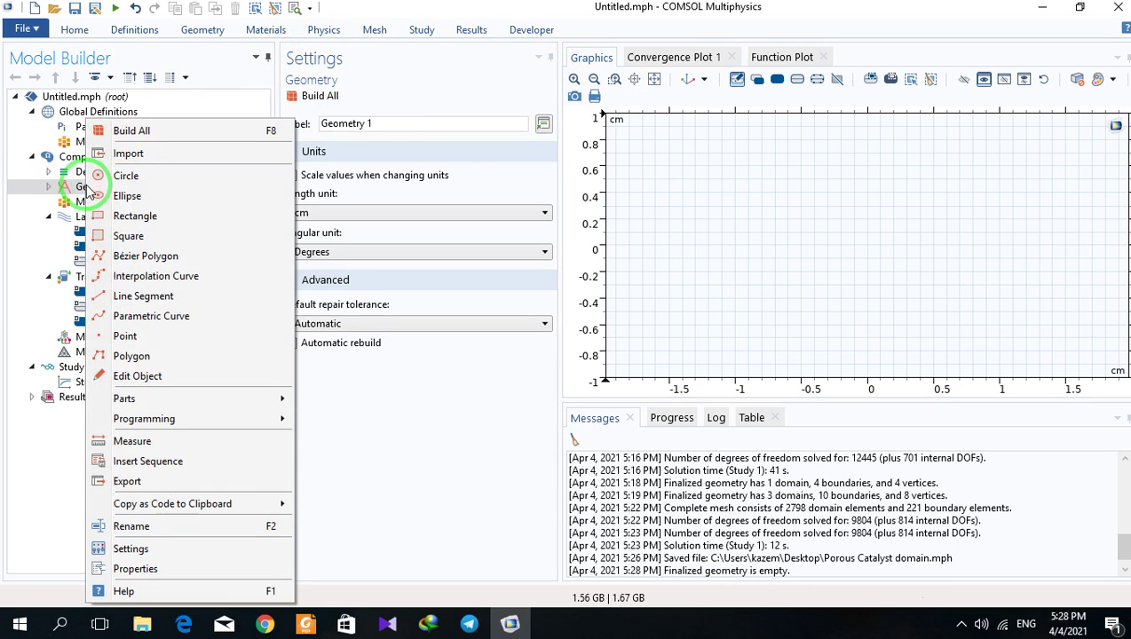
{"action": "left_click", "coordinate": [122, 216]}
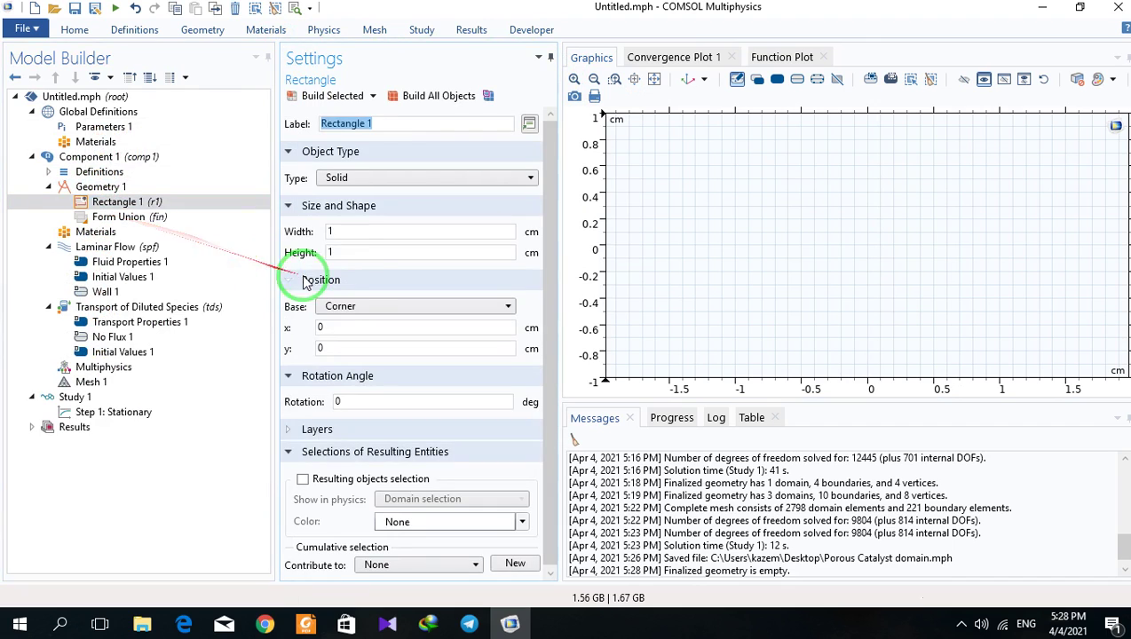
{"action": "left_click", "coordinate": [347, 234]}
{"action": "left_click", "coordinate": [240, 209]}
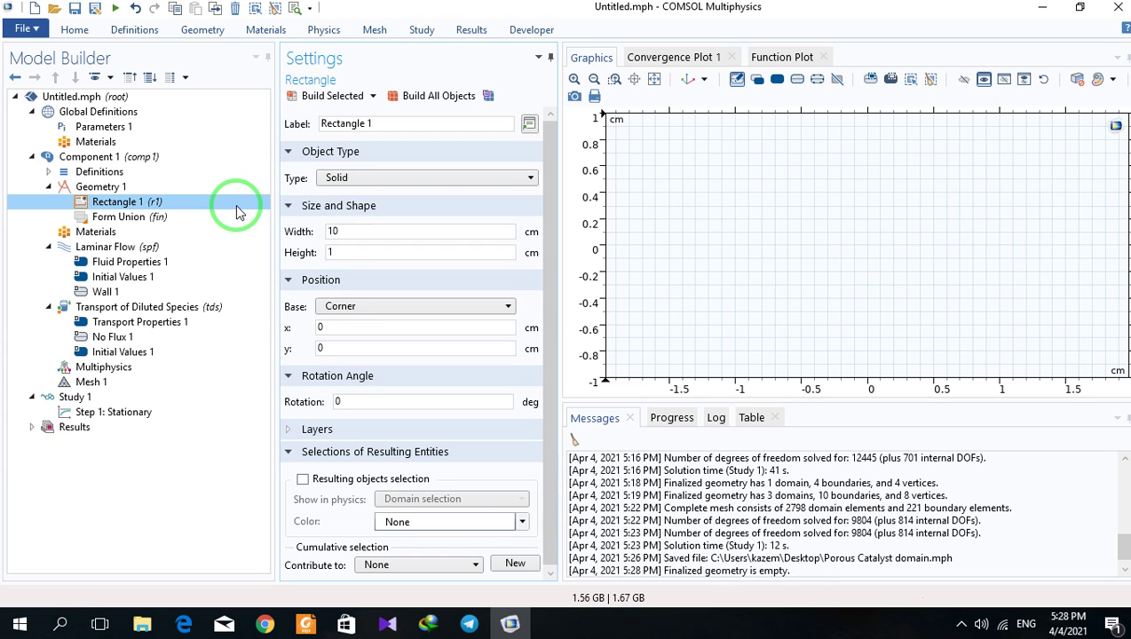
{"action": "left_click", "coordinate": [333, 248]}
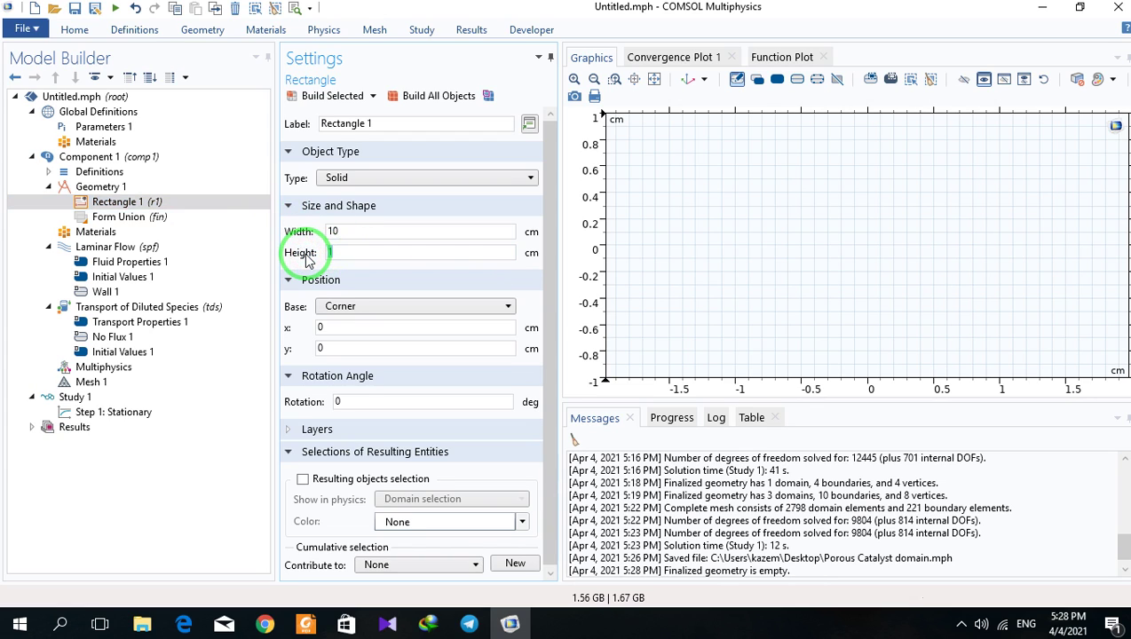
{"action": "left_click", "coordinate": [404, 94]}
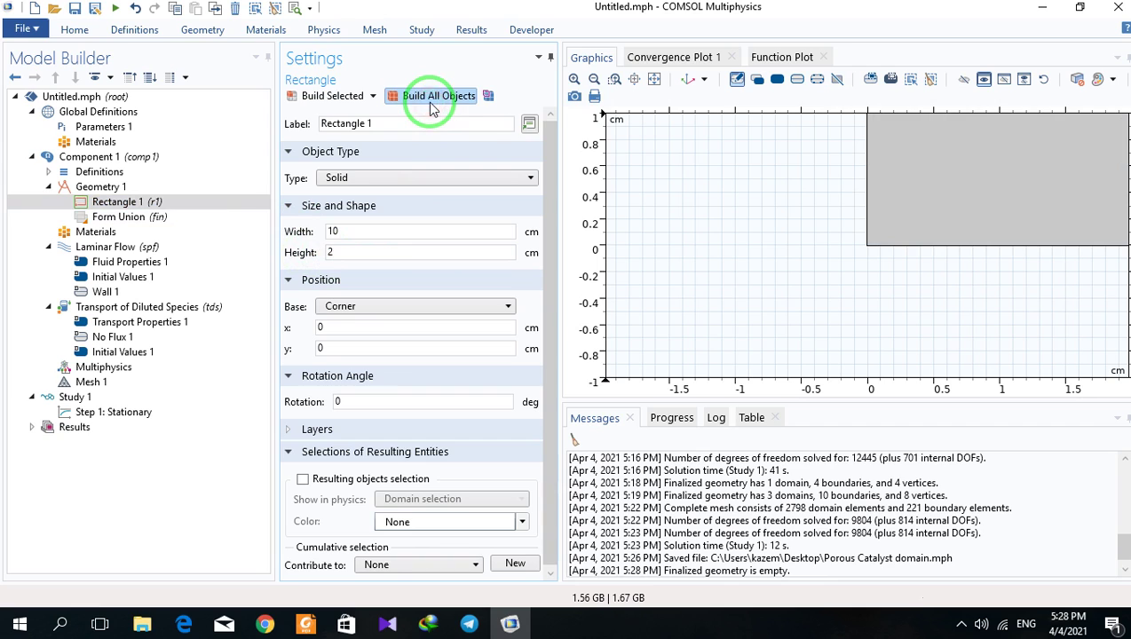
{"action": "left_click", "coordinate": [650, 81]}
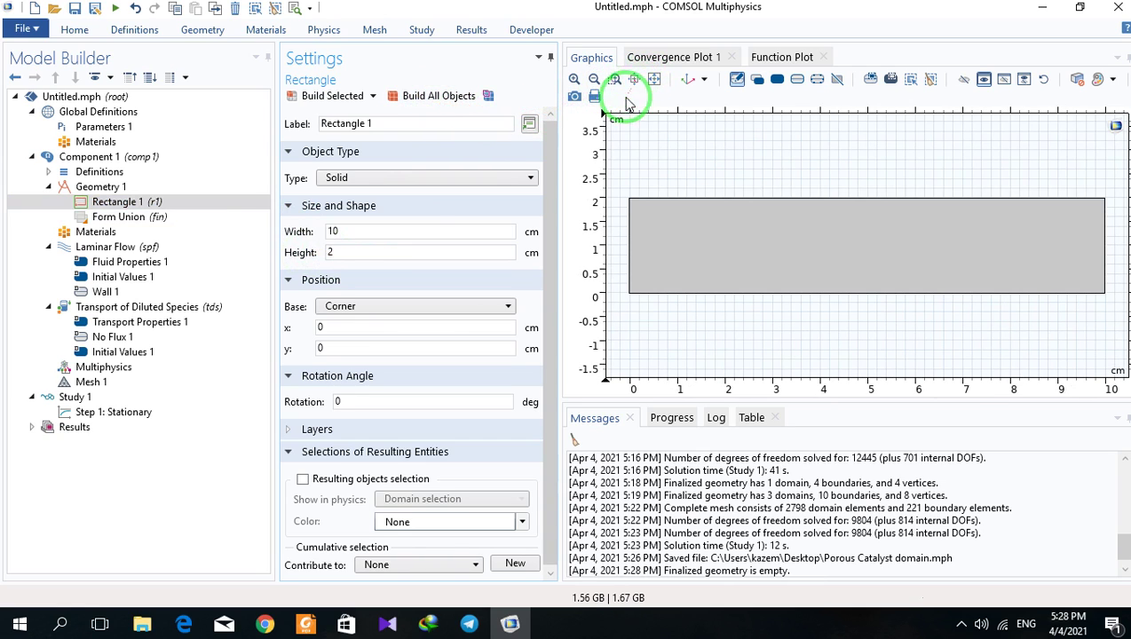
Change the rectangle's position base to Center and rebuild the geometry
{"action": "left_click", "coordinate": [359, 306]}
{"action": "left_click", "coordinate": [351, 322]}
{"action": "left_click", "coordinate": [404, 96]}
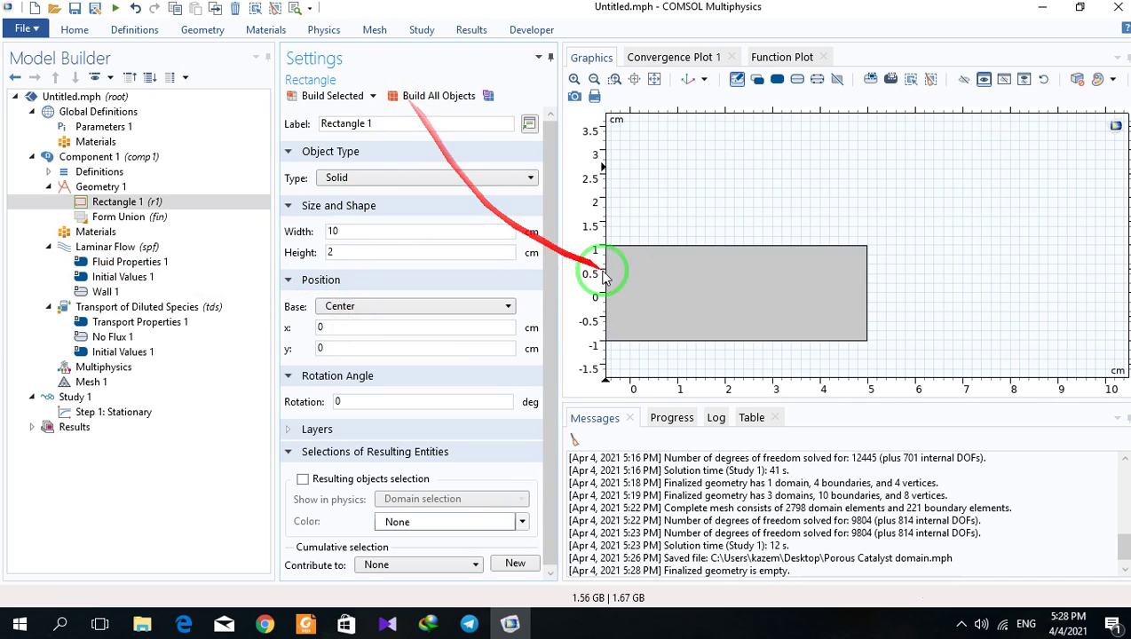
{"action": "left_click", "coordinate": [651, 81]}
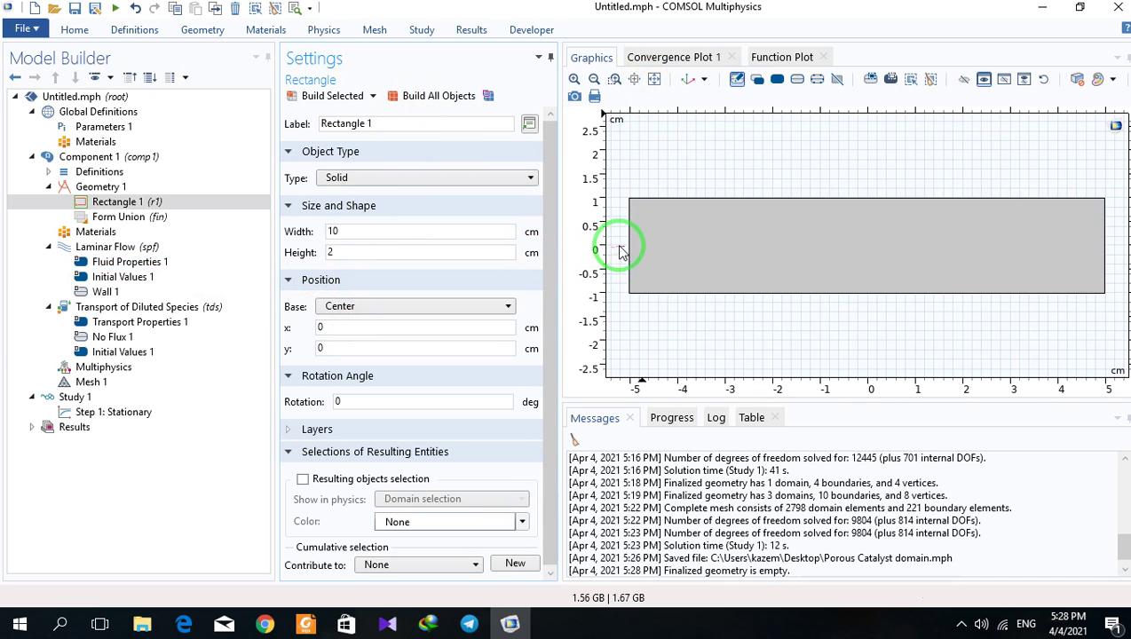
Draw a slanted four-sided solid from the rectangle's left-edge midpoint through about (-8.6, 2.4) and (-8.6, 3.4) to its upper-left corner
{"action": "left_click_drag", "start_coordinate": [619, 266], "coordinate": [780, 272]}
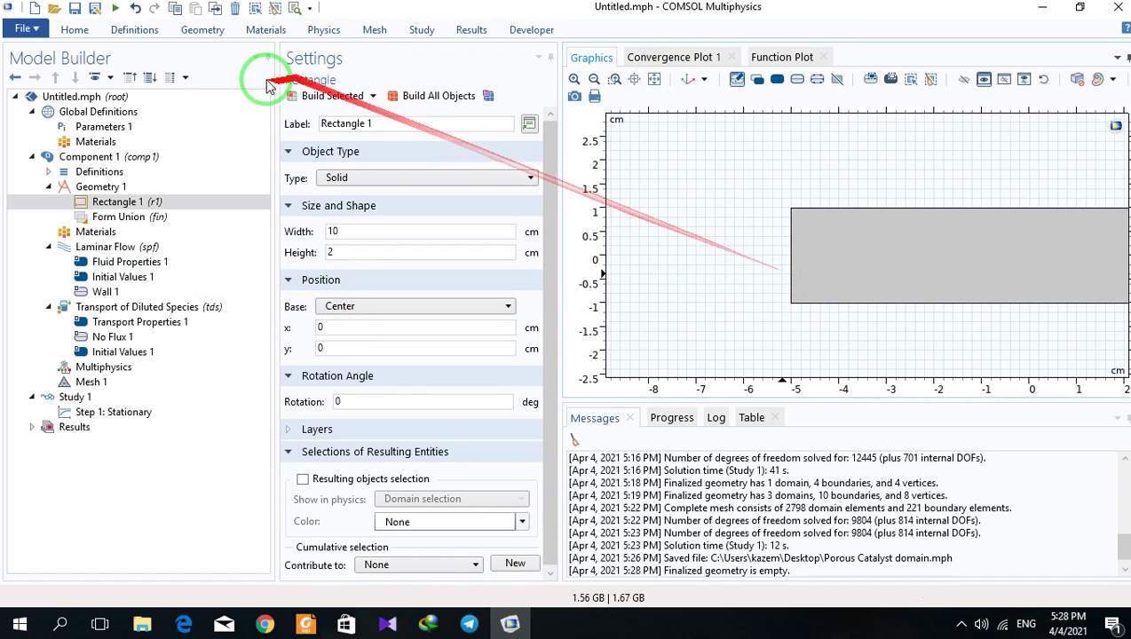
{"action": "left_click", "coordinate": [213, 43]}
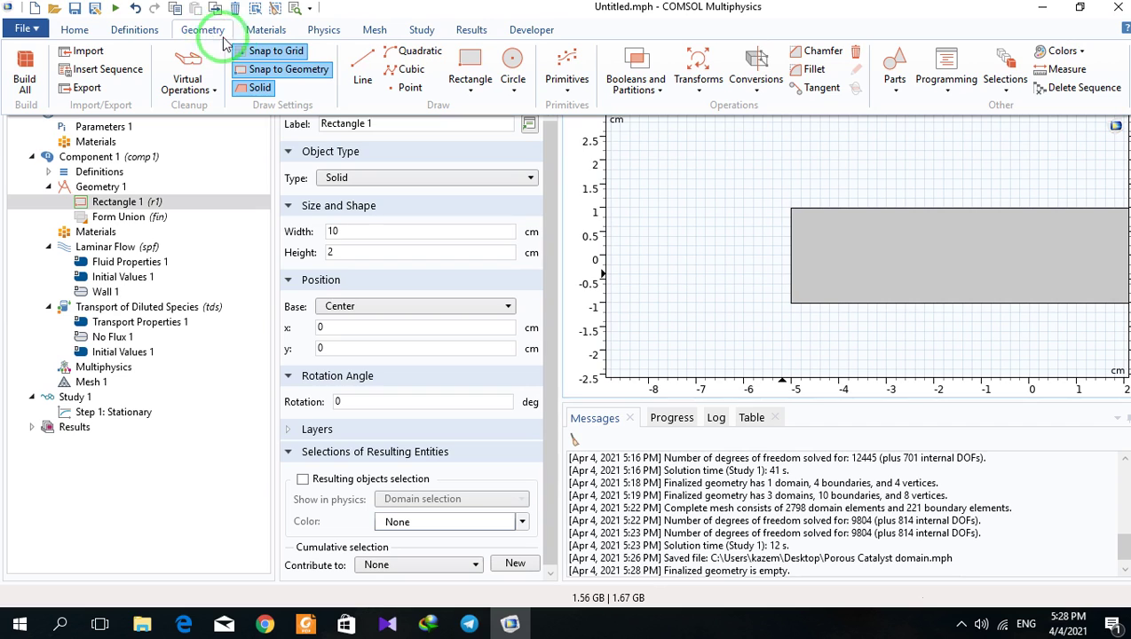
{"action": "left_click", "coordinate": [358, 71]}
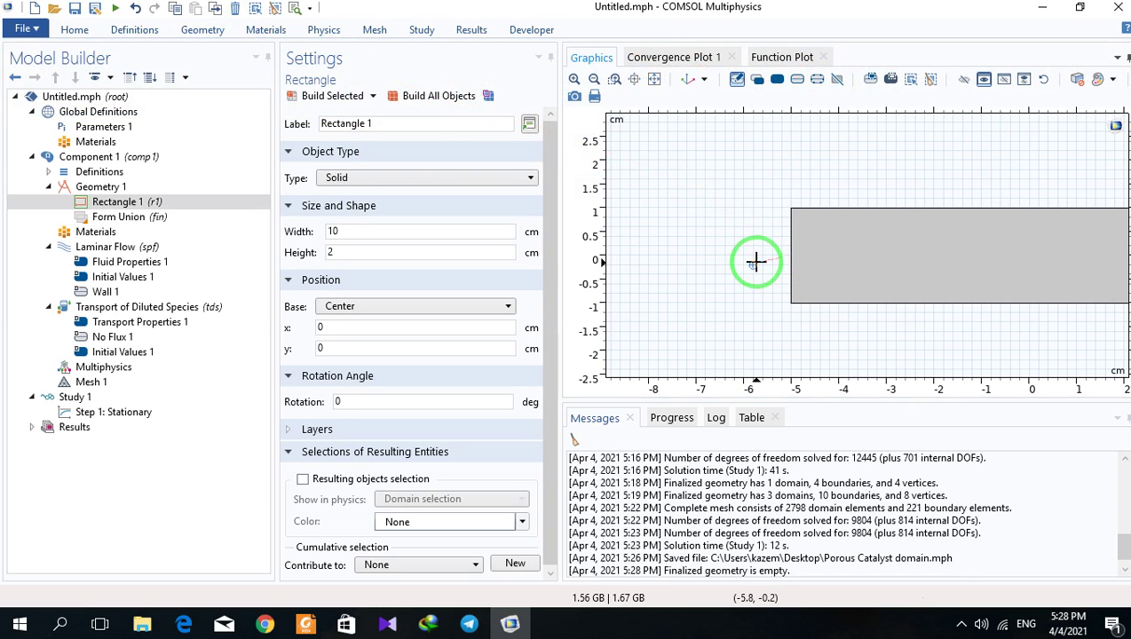
{"action": "left_click", "coordinate": [791, 257]}
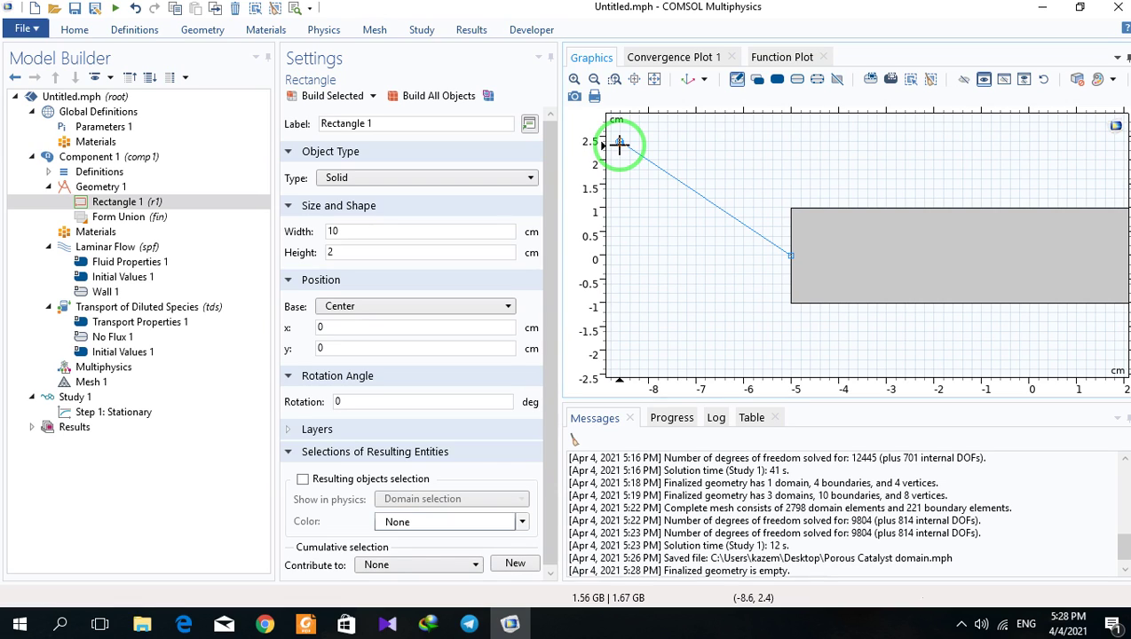
{"action": "right_click_drag", "start_coordinate": [618, 119], "coordinate": [615, 177]}
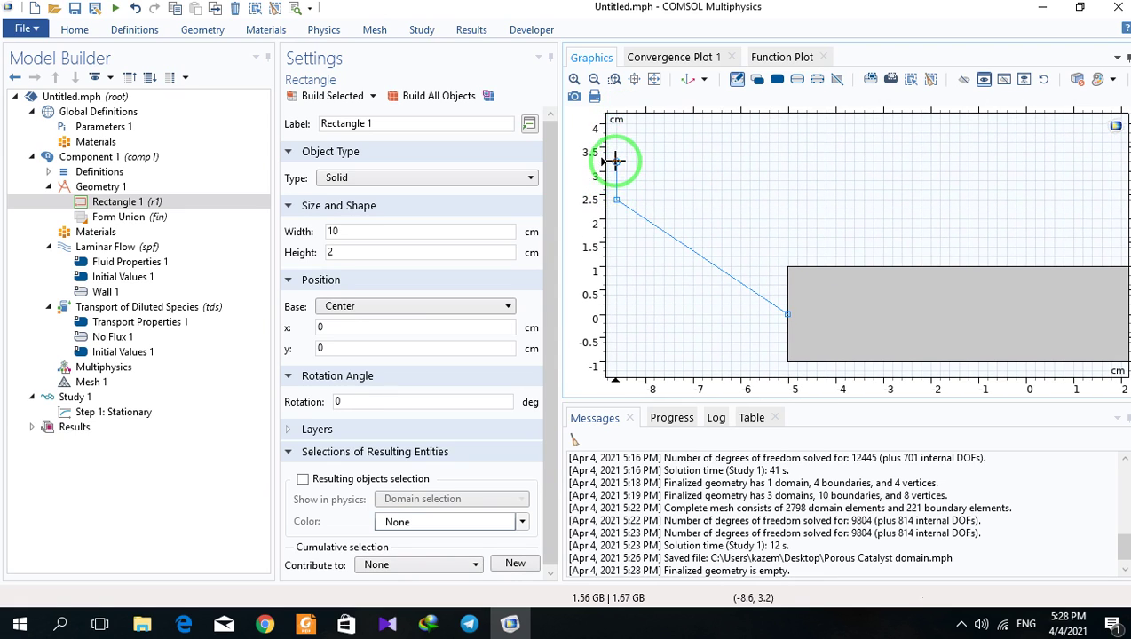
{"action": "left_click", "coordinate": [788, 265]}
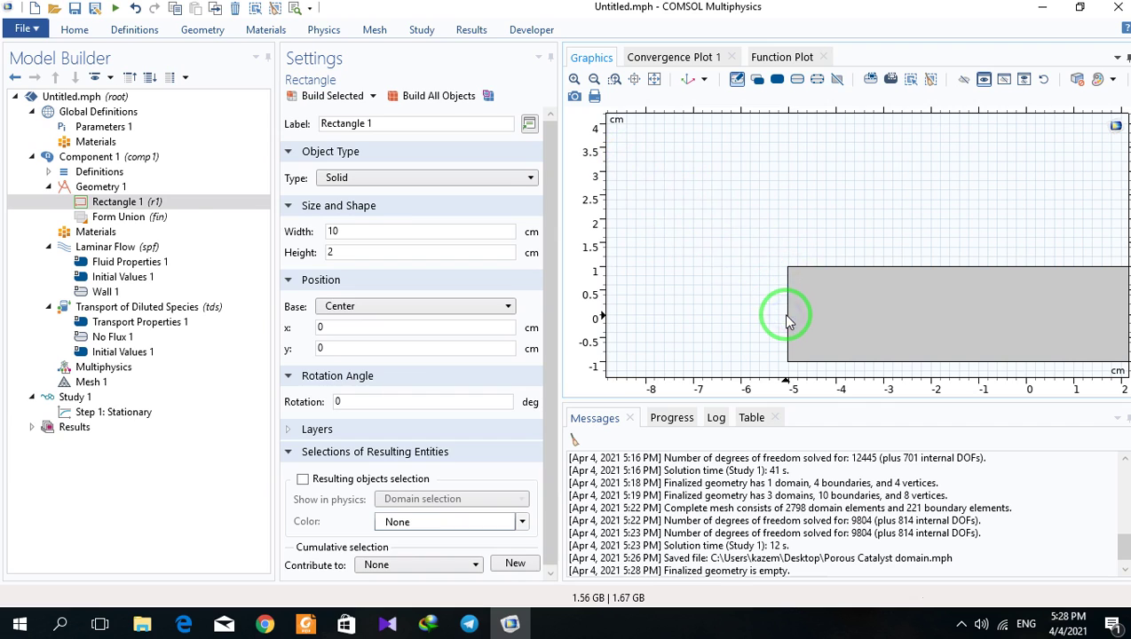
{"action": "right_click", "coordinate": [787, 317]}
{"action": "left_click", "coordinate": [655, 79]}
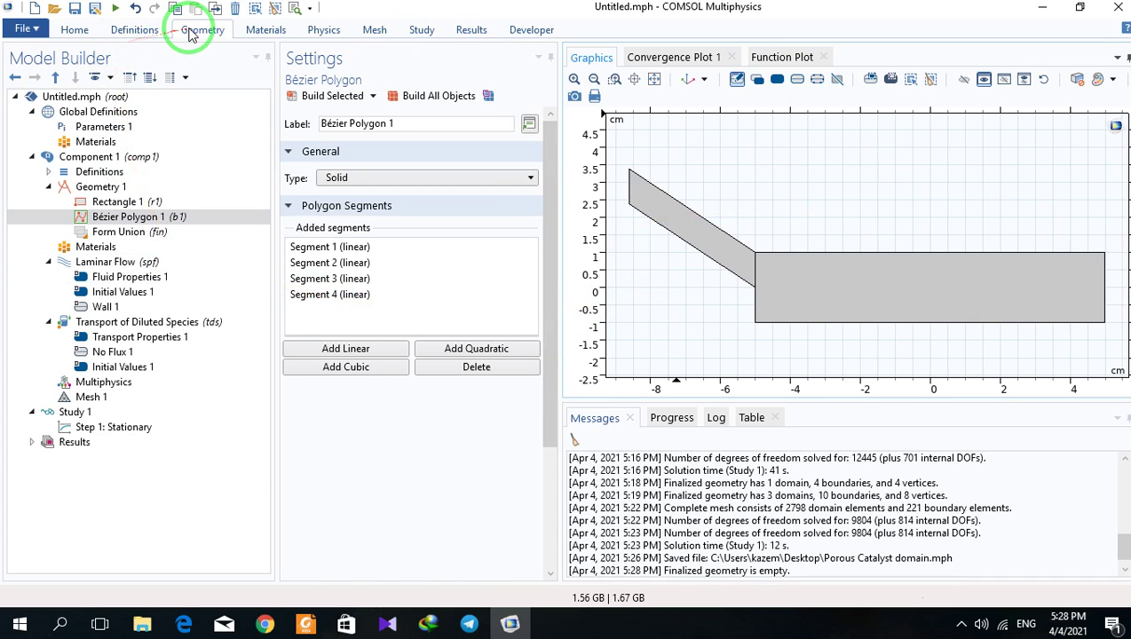
Draw an irregular four-sided solid polygon in the empty area above the rectangle, between about x = -4 and x = -1
{"action": "left_click", "coordinate": [187, 35]}
{"action": "left_click", "coordinate": [382, 69]}
{"action": "left_click", "coordinate": [810, 148]}
{"action": "left_click", "coordinate": [859, 148]}
{"action": "left_click", "coordinate": [793, 133]}
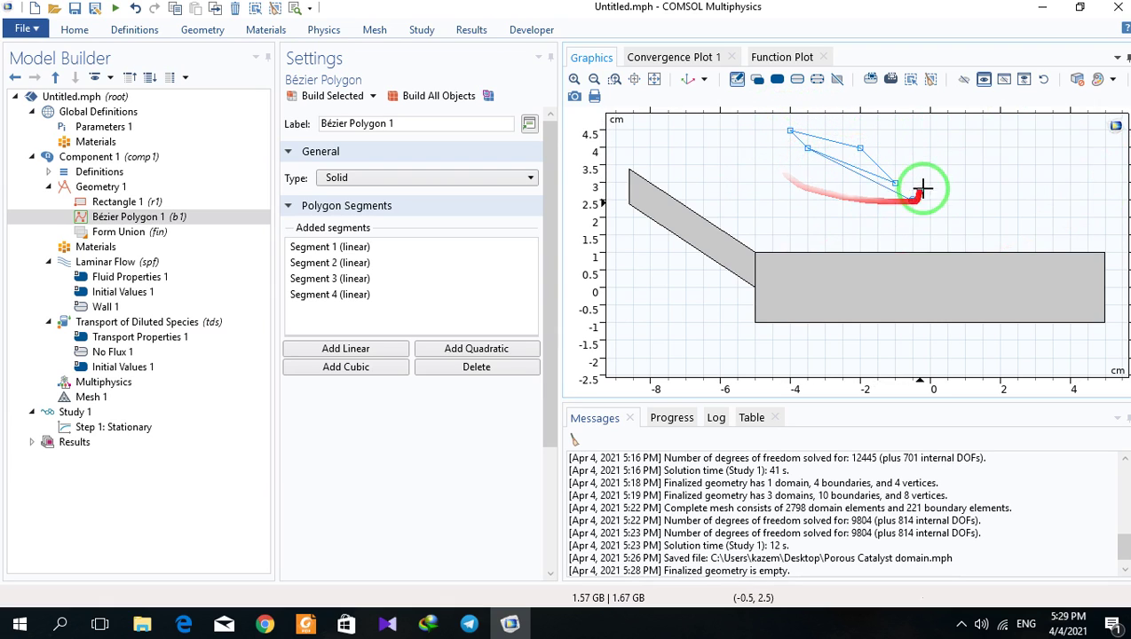
{"action": "left_click", "coordinate": [788, 167]}
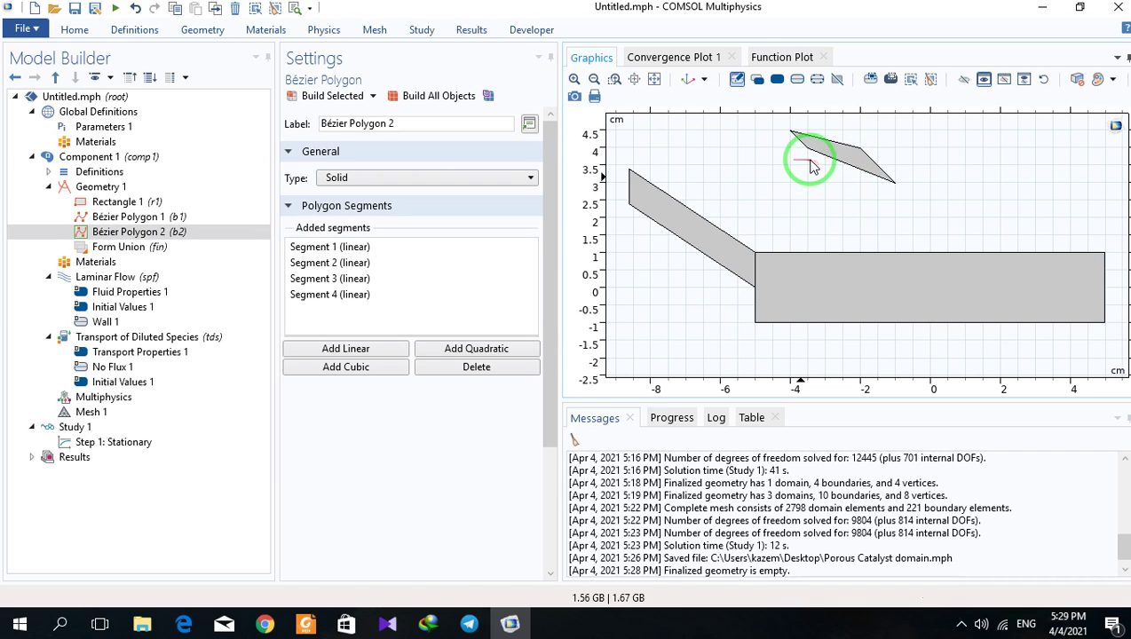
Build the second polygon as a closed curve, and again as an open curve
{"action": "left_click", "coordinate": [366, 177]}
{"action": "left_click", "coordinate": [366, 210]}
{"action": "left_click", "coordinate": [346, 100]}
{"action": "left_click", "coordinate": [350, 177]}
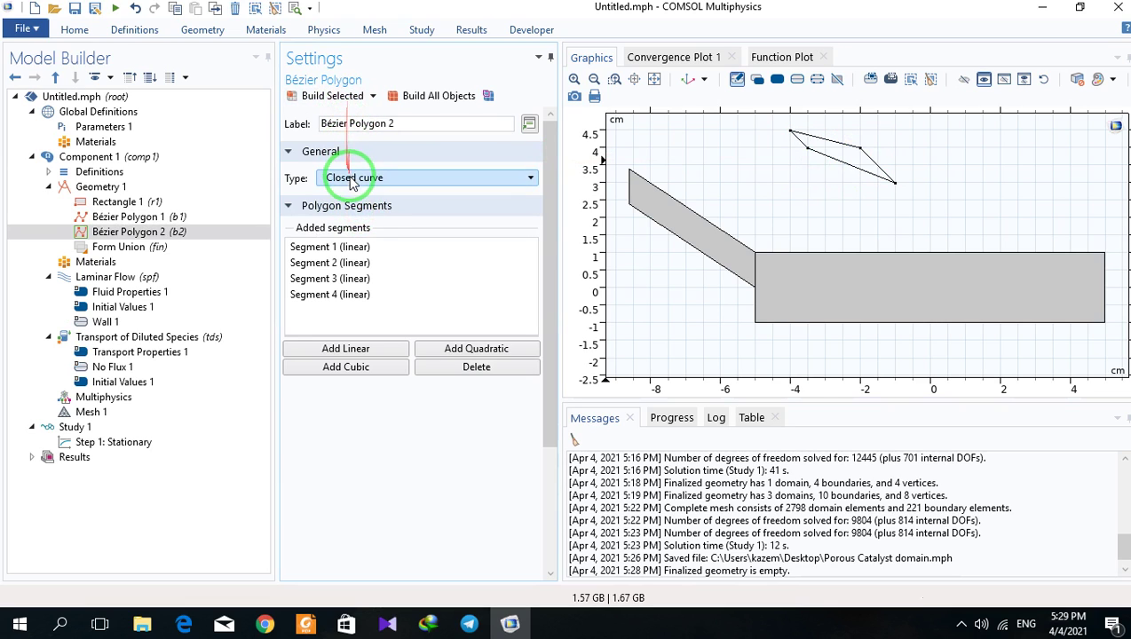
{"action": "left_click", "coordinate": [340, 226]}
{"action": "left_click", "coordinate": [331, 97]}
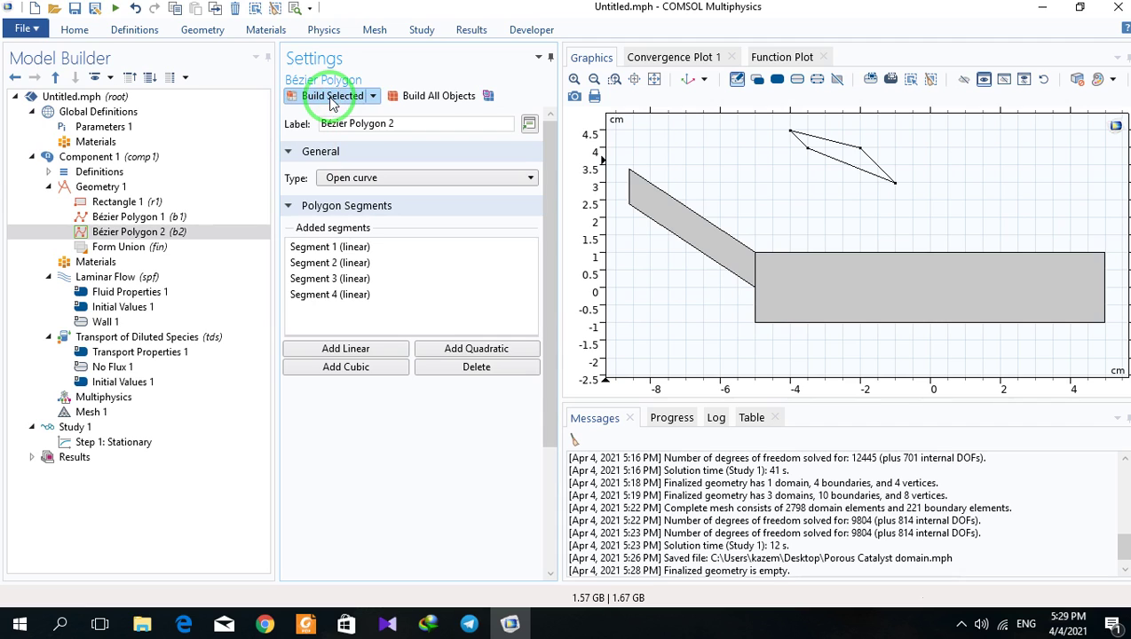
Delete the second polygon above the rectangle
{"action": "left_click", "coordinate": [820, 159]}
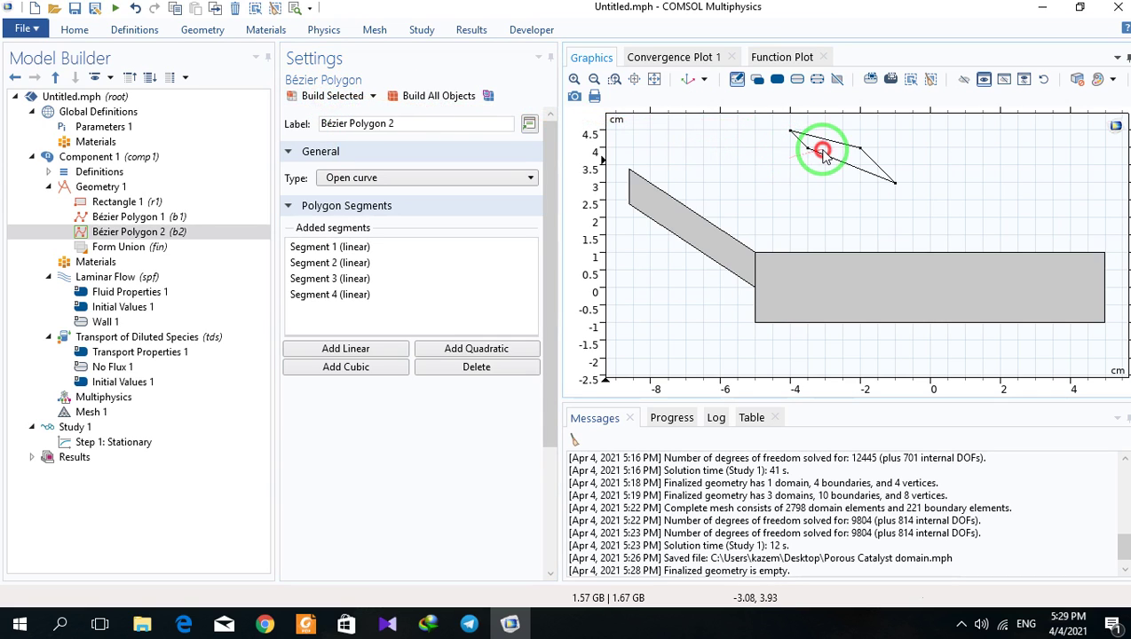
{"action": "key", "text": "Delete"}
{"action": "key", "text": "Return"}
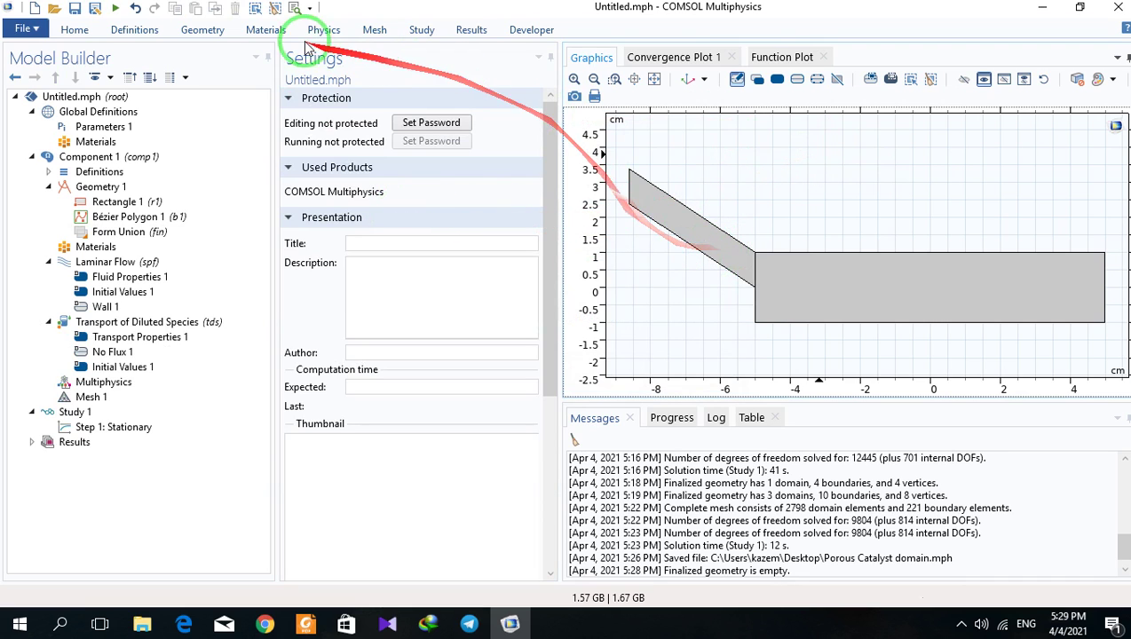
Add a Mirror transform with the slanted inlet polygon b1 as its input object
{"action": "left_click", "coordinate": [202, 33]}
{"action": "left_click", "coordinate": [699, 71]}
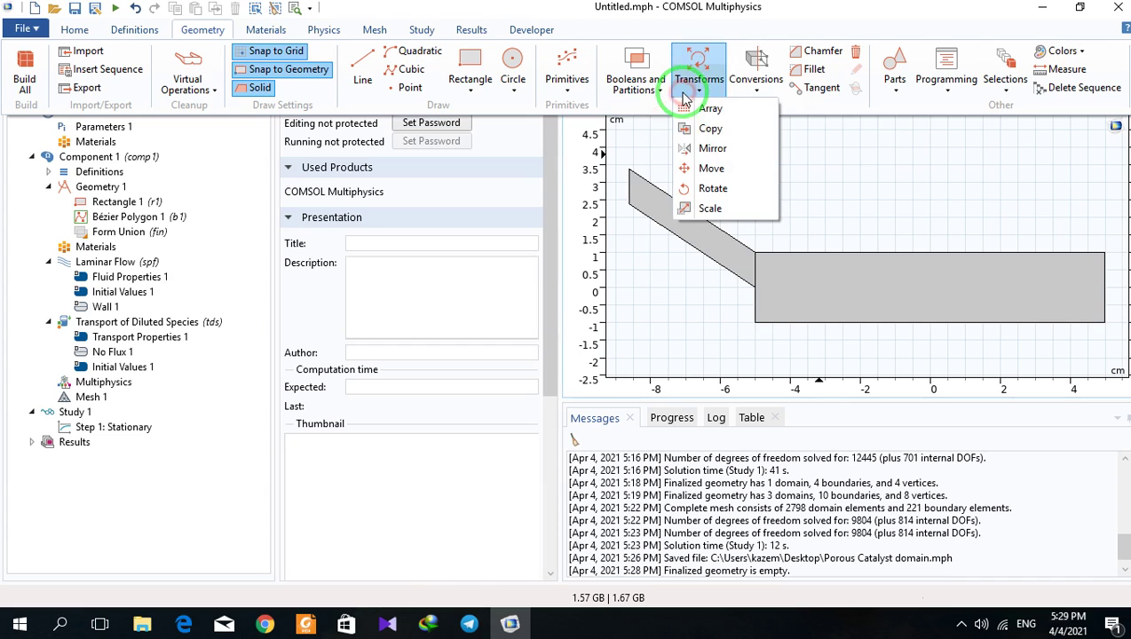
{"action": "left_click", "coordinate": [702, 158]}
{"action": "left_click", "coordinate": [675, 208]}
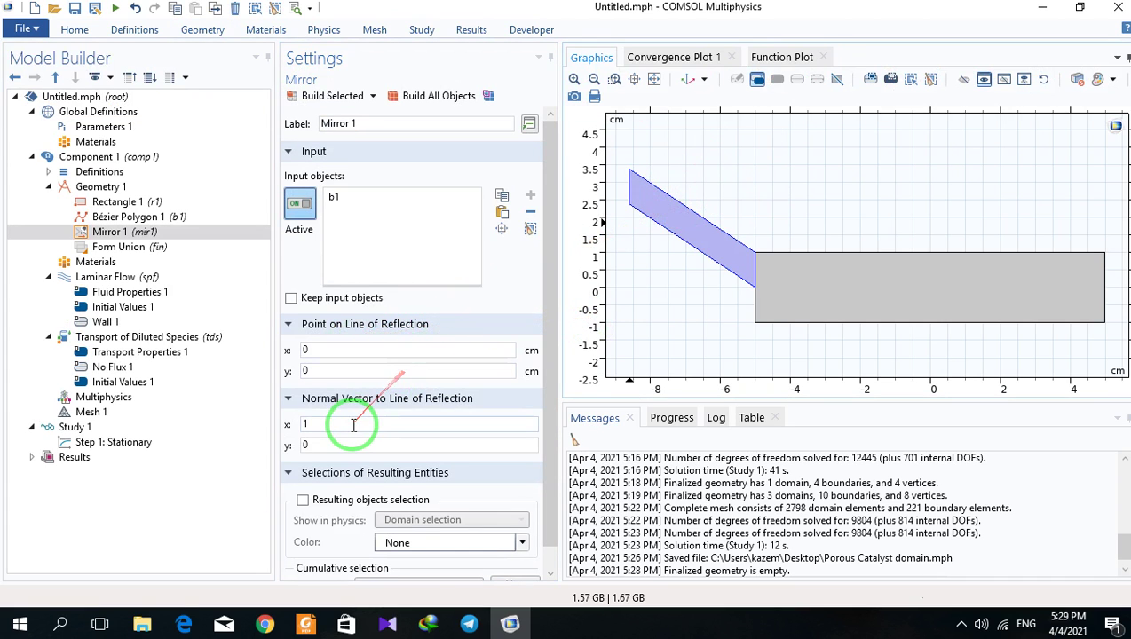
Set the mirror's normal vector to x 0, y 1, keep the input objects, and build the mirrored lower inlet
{"action": "double_click", "coordinate": [334, 447]}
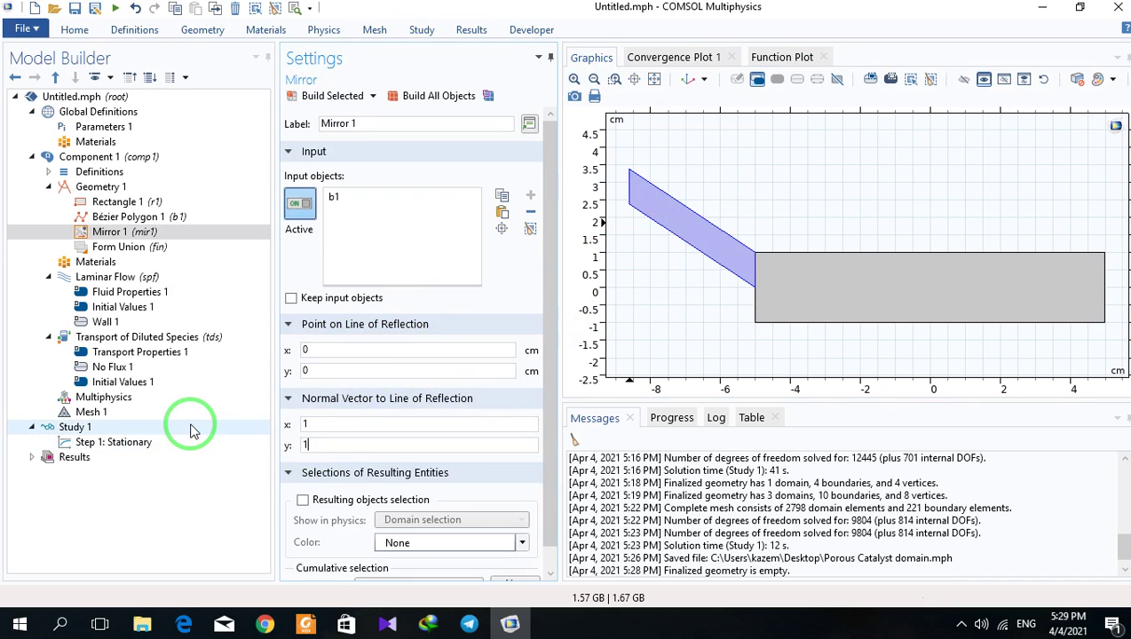
{"action": "type", "text": "1"}
{"action": "double_click", "coordinate": [322, 426]}
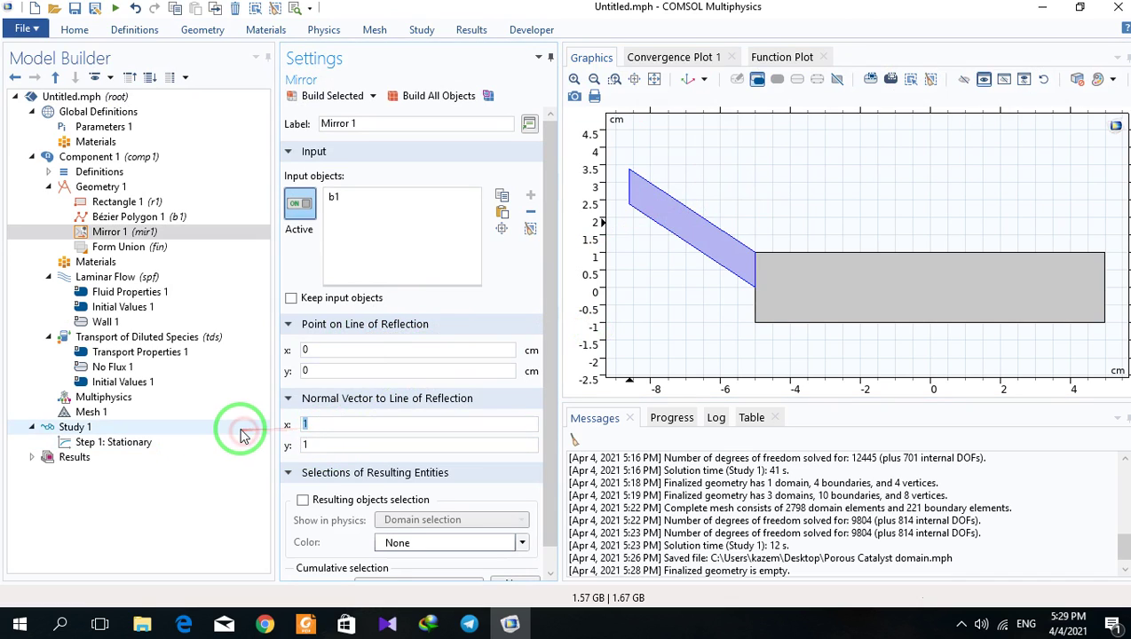
{"action": "left_click", "coordinate": [291, 298]}
{"action": "left_click", "coordinate": [295, 96]}
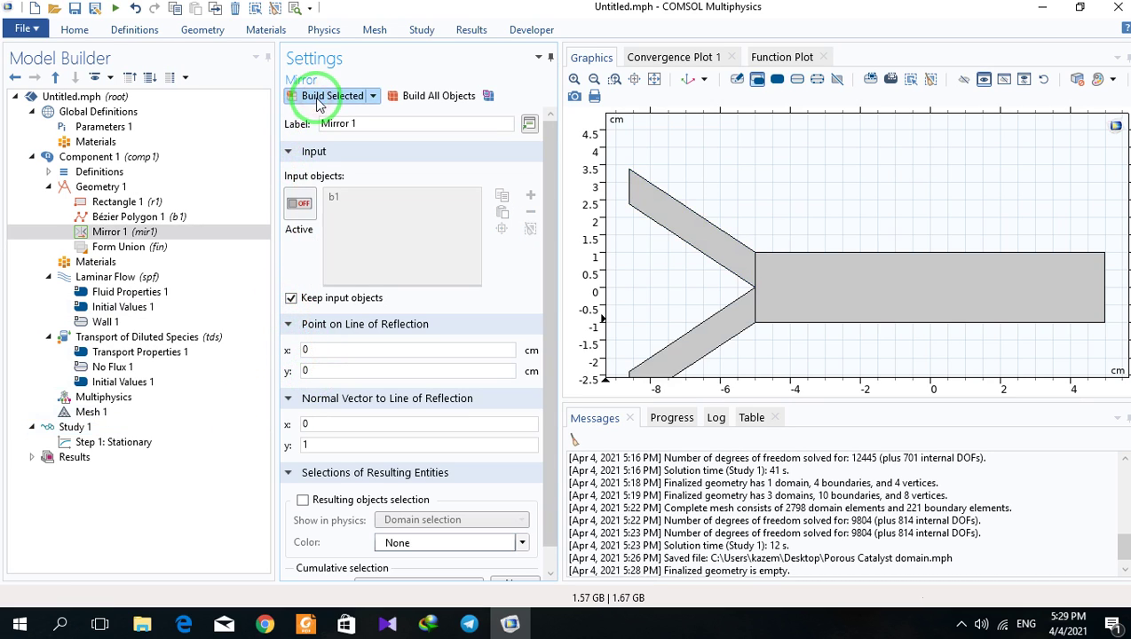
{"action": "left_click", "coordinate": [657, 81]}
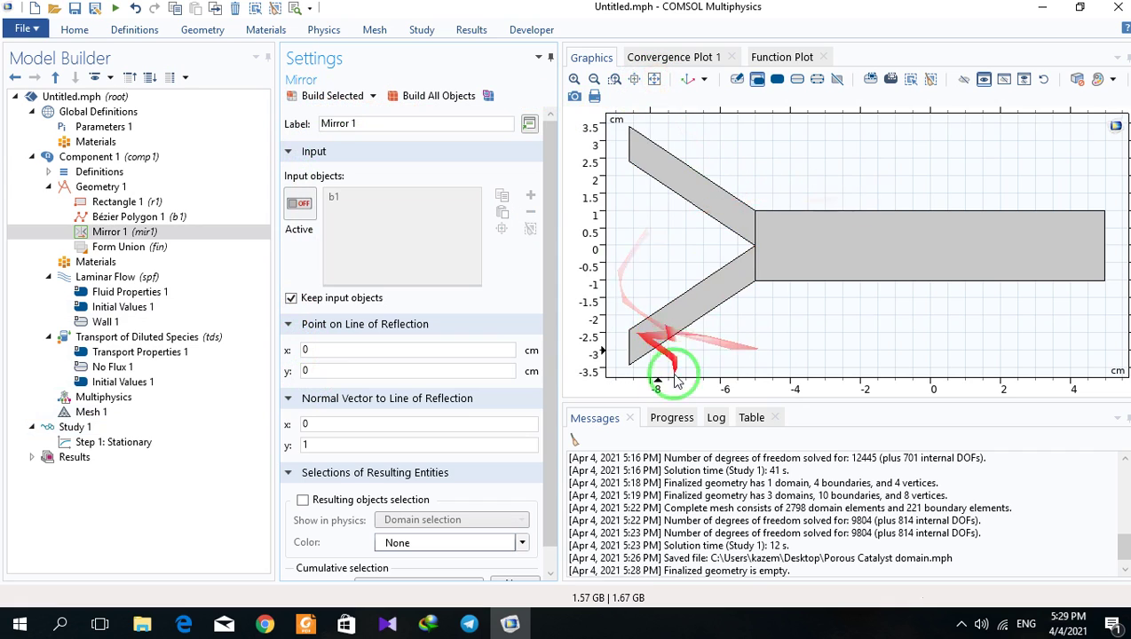
Unite rectangle r1, polygon b1 and mirrored inlet mir1 into one object without interior boundaries, and build all objects
{"action": "left_click", "coordinate": [199, 30]}
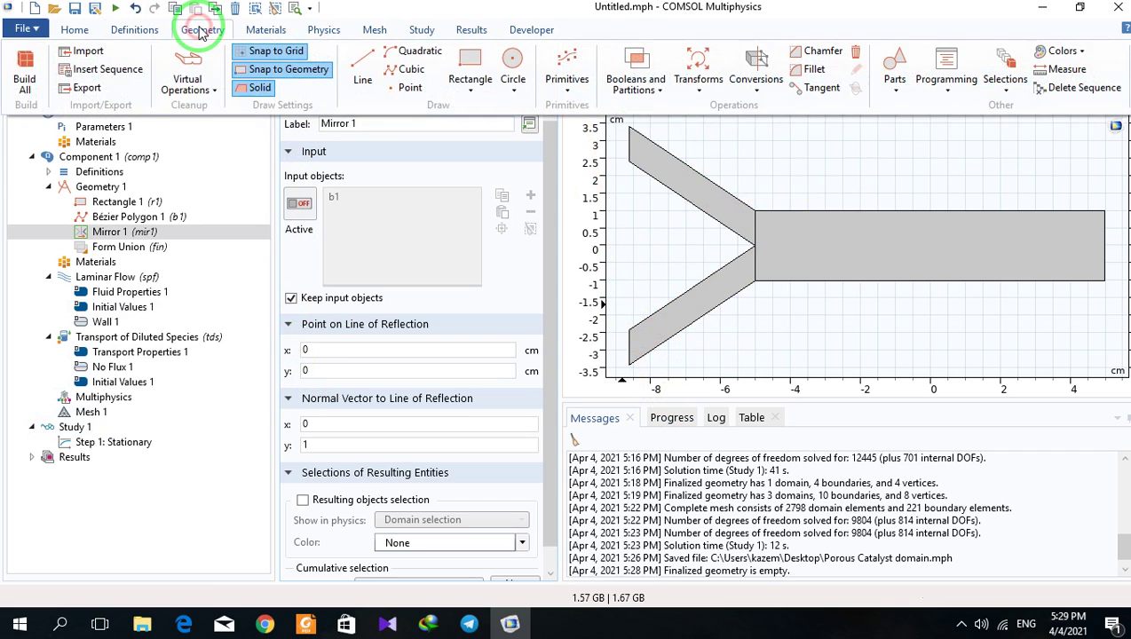
{"action": "left_click", "coordinate": [636, 82]}
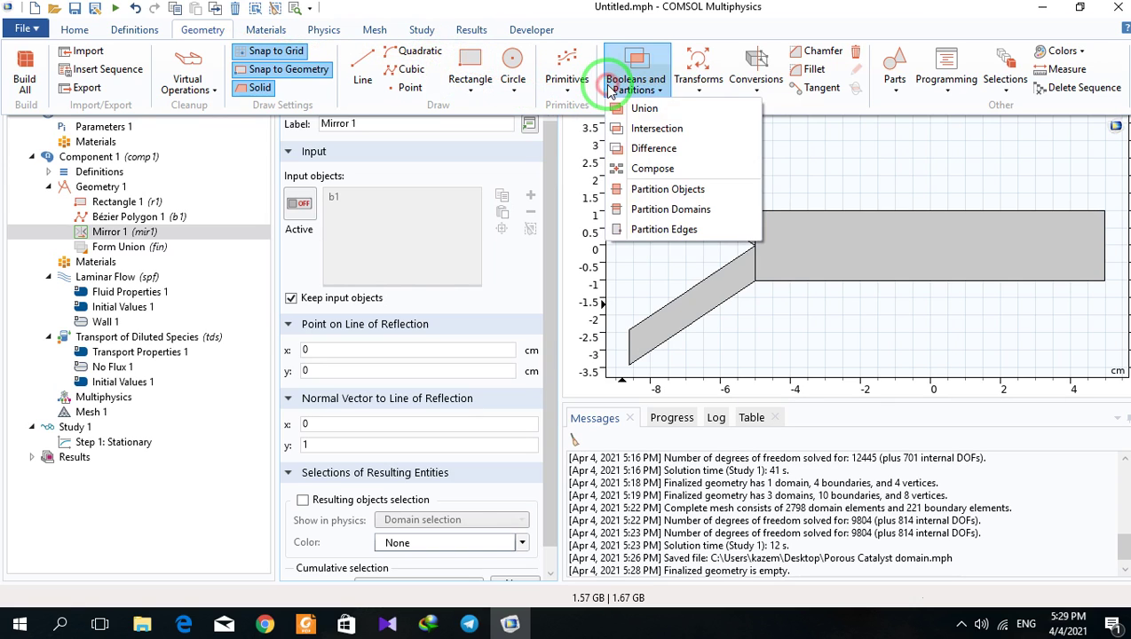
{"action": "left_click", "coordinate": [614, 107]}
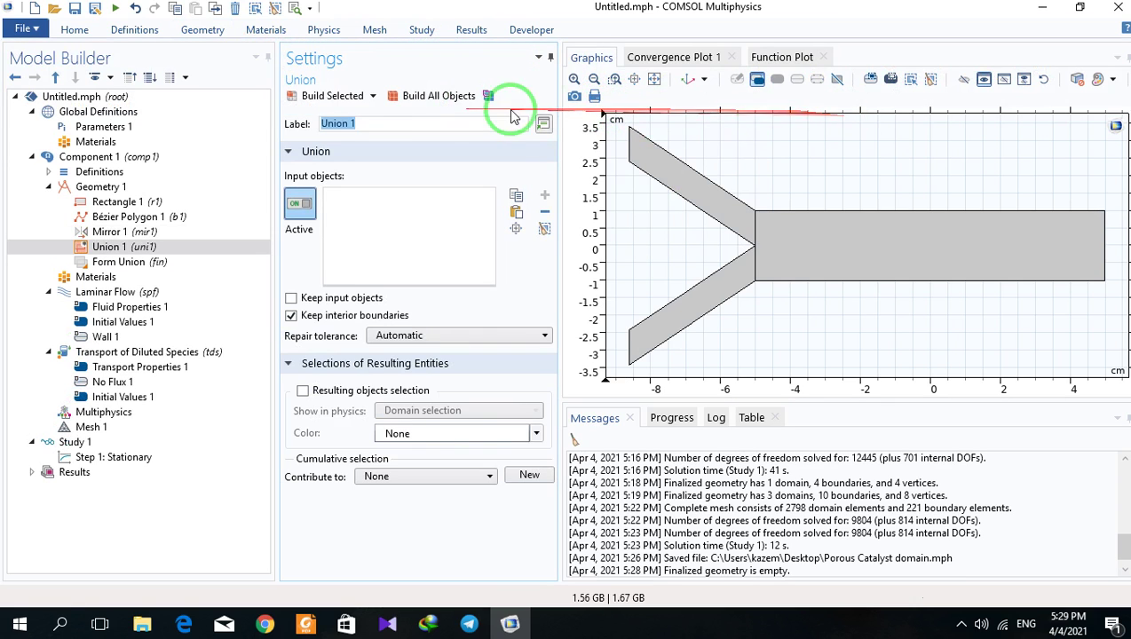
{"action": "left_click", "coordinate": [912, 80]}
{"action": "left_click", "coordinate": [290, 315]}
{"action": "left_click", "coordinate": [421, 96]}
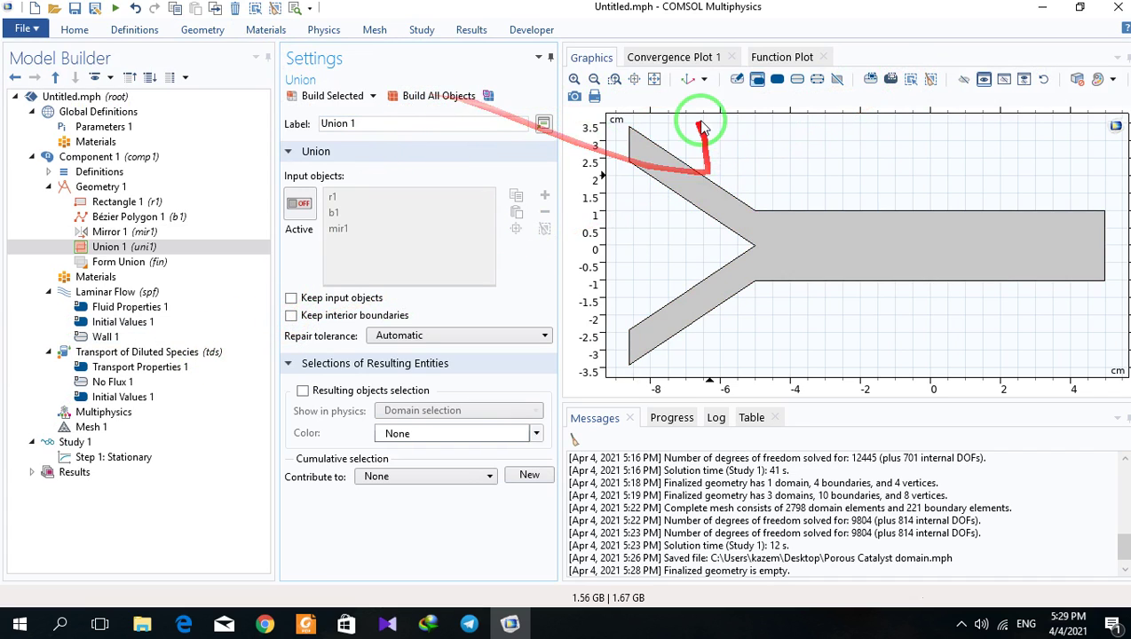
{"action": "left_click", "coordinate": [655, 80]}
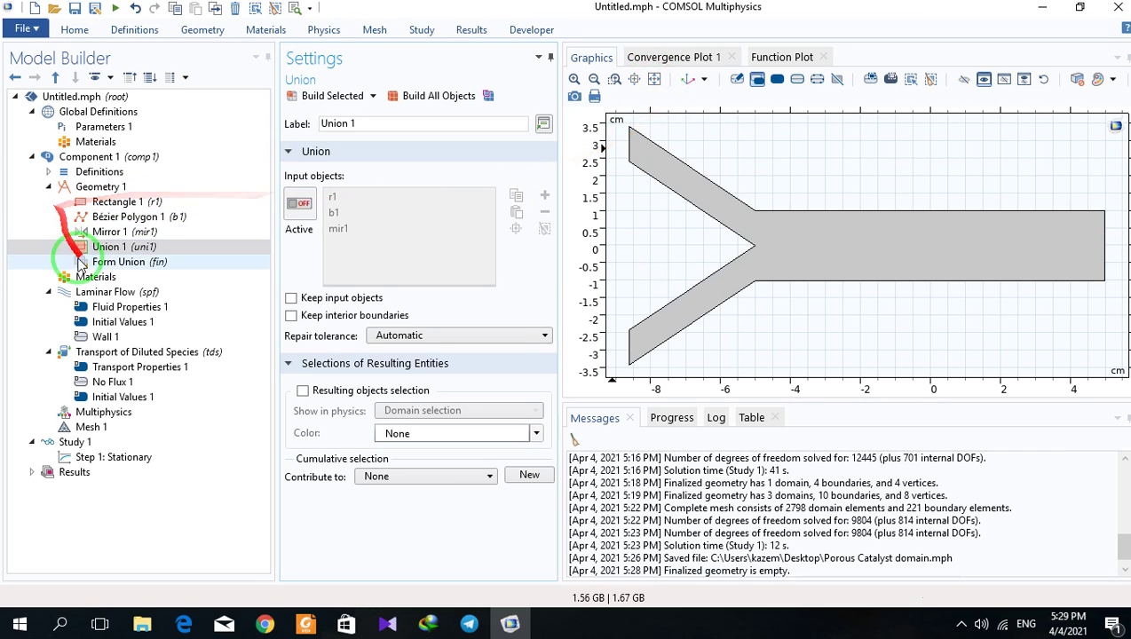
{"action": "left_click", "coordinate": [86, 278]}
{"action": "right_click", "coordinate": [88, 280]}
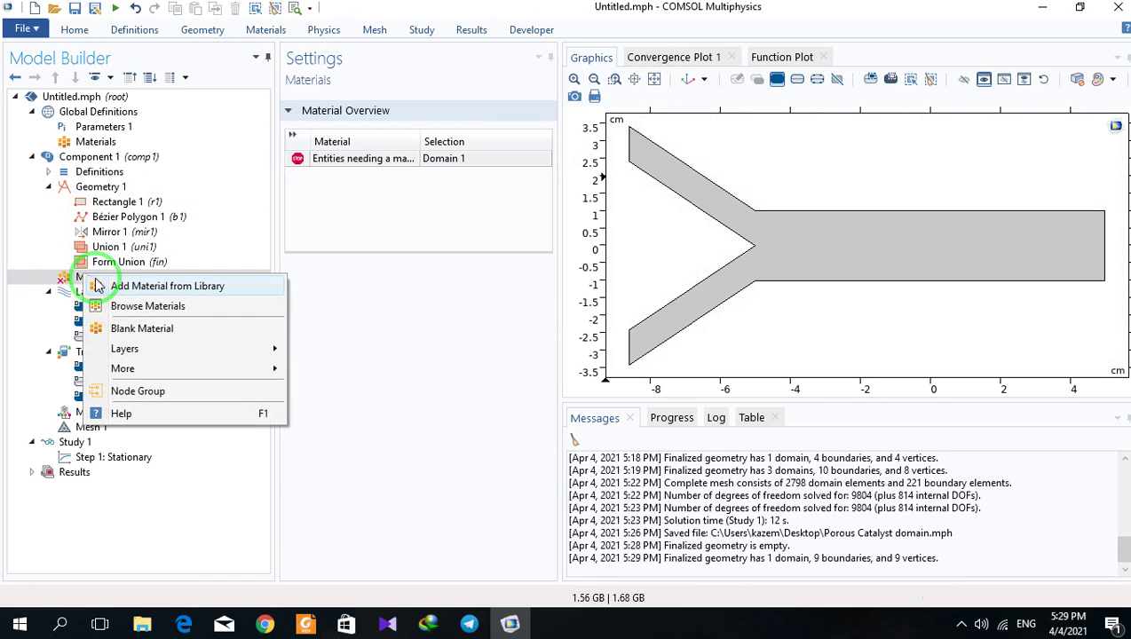
{"action": "left_click", "coordinate": [98, 287]}
{"action": "left_click", "coordinate": [1119, 55]}
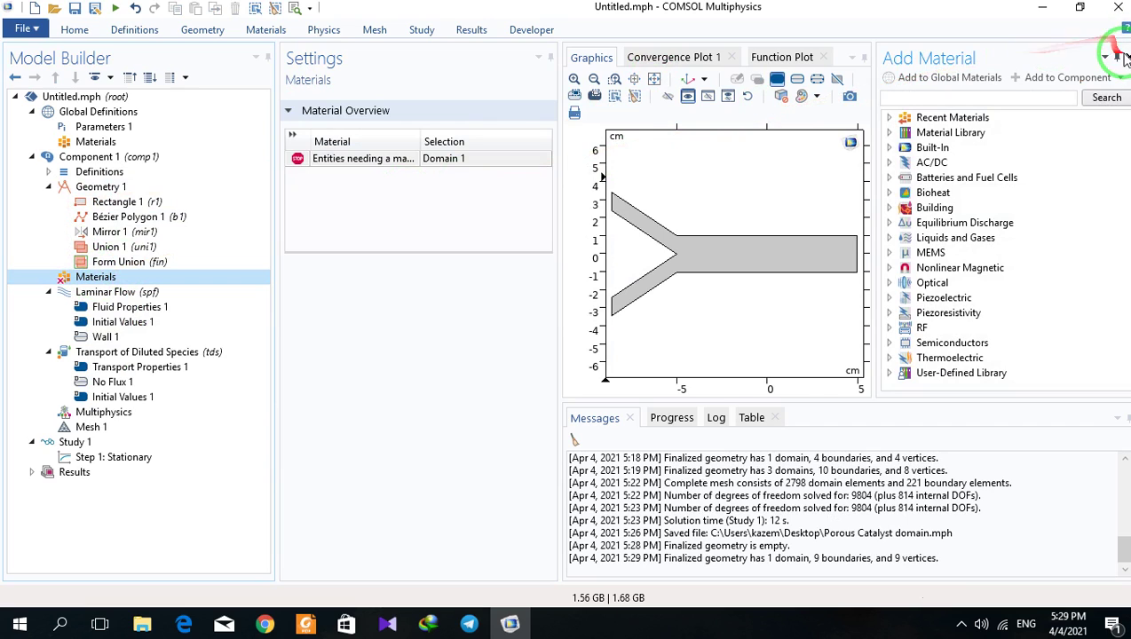
{"action": "left_click", "coordinate": [1124, 57]}
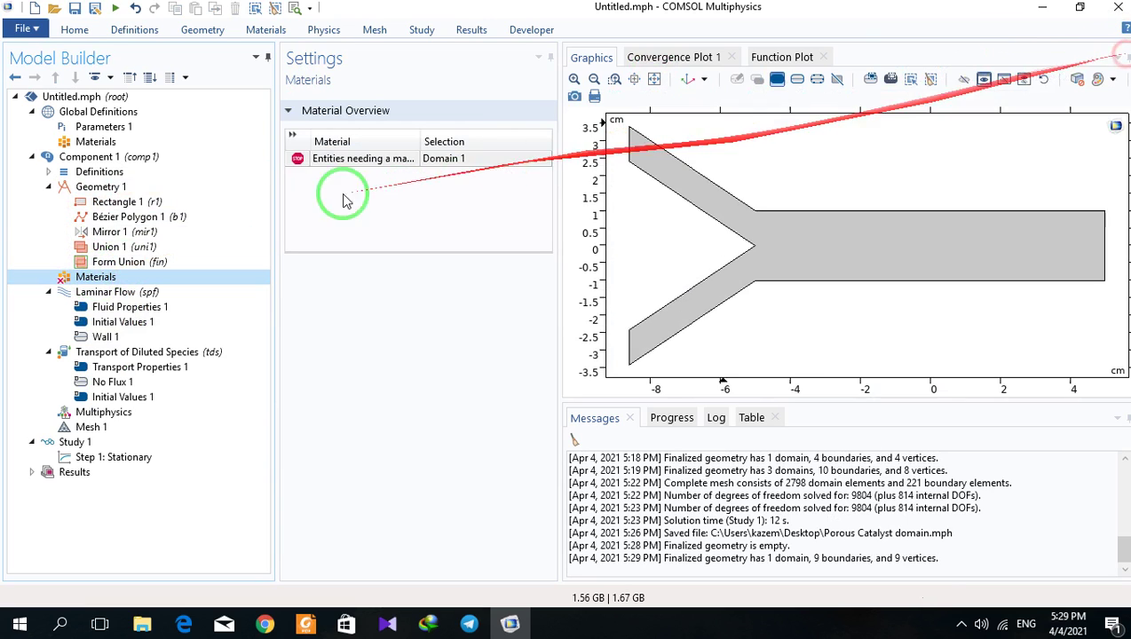
Add a blank material to the component's materials
{"action": "right_click", "coordinate": [103, 281]}
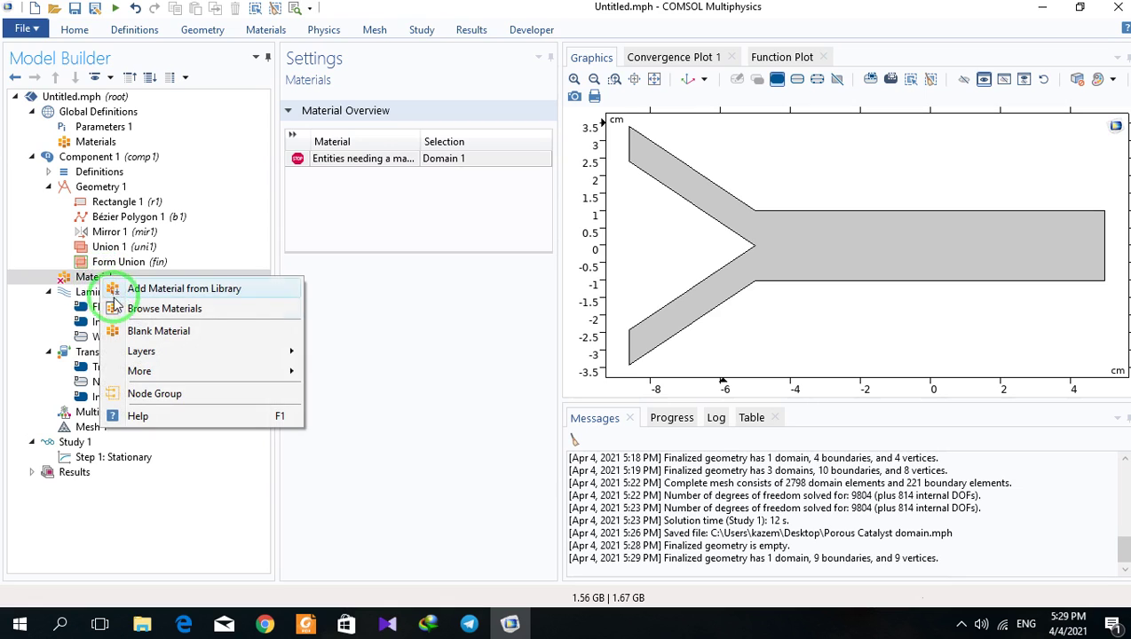
{"action": "left_click", "coordinate": [116, 330]}
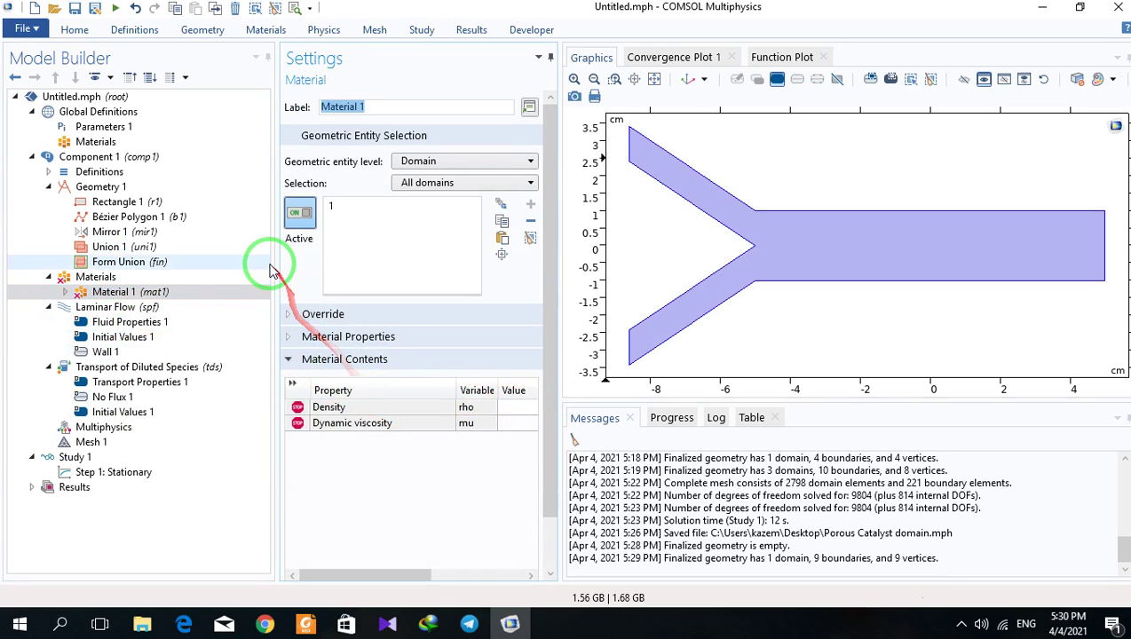
{"action": "left_click_drag", "start_coordinate": [276, 264], "coordinate": [202, 265]}
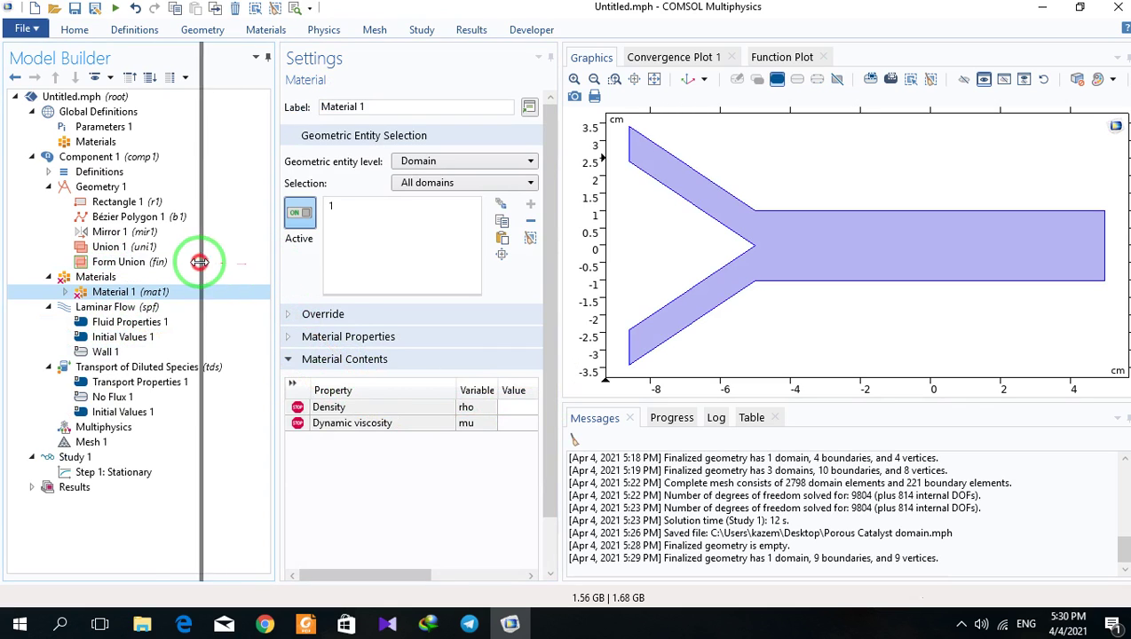
Set the blank material's density to 1000[kg/m^3]
{"action": "left_click", "coordinate": [444, 409]}
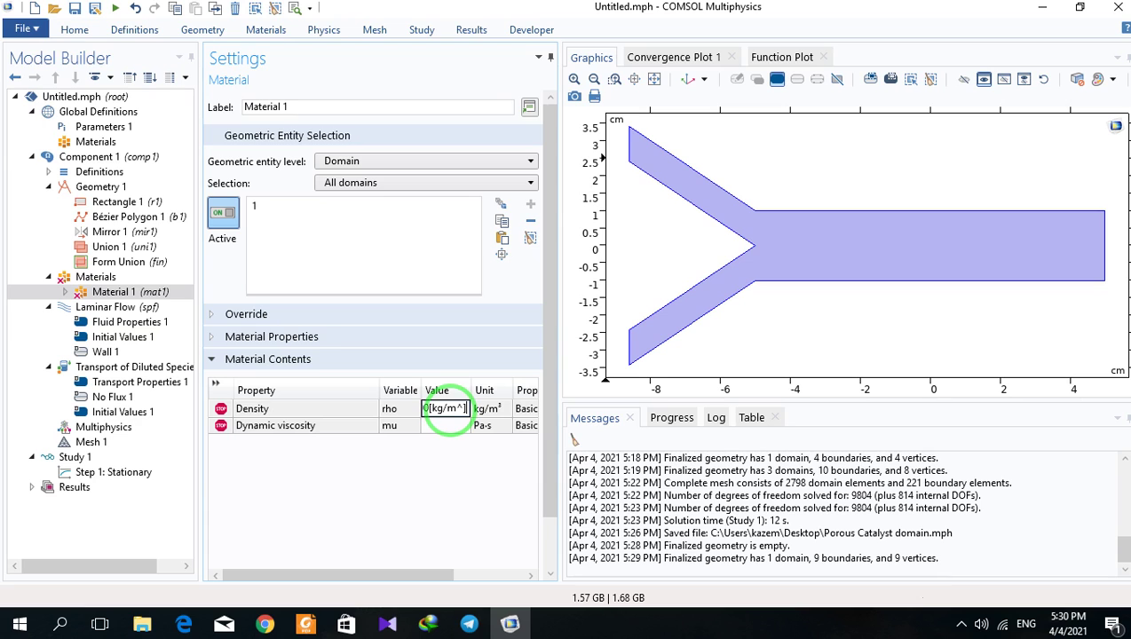
{"action": "left_click", "coordinate": [470, 473]}
{"action": "left_click", "coordinate": [637, 358]}
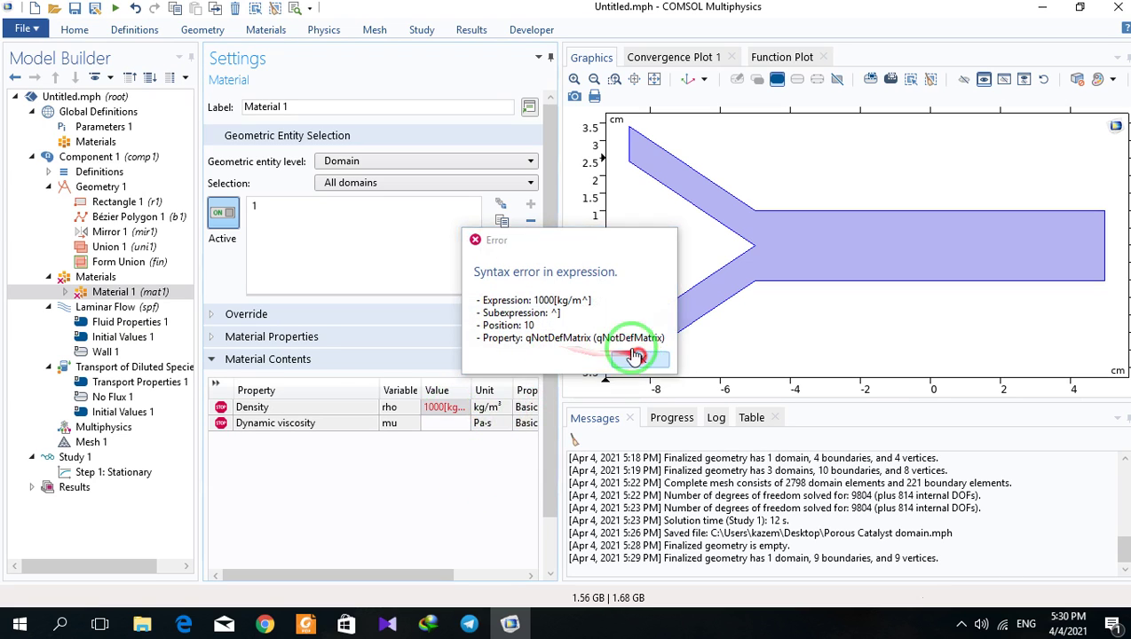
{"action": "left_click_drag", "start_coordinate": [561, 196], "coordinate": [669, 194]}
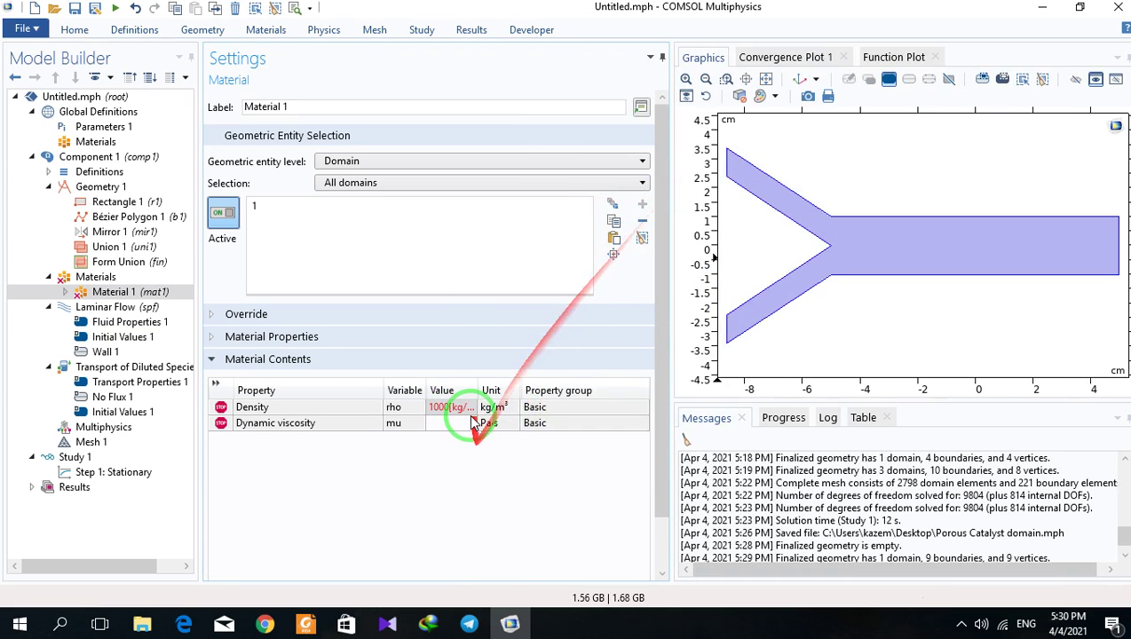
{"action": "mouse_move", "coordinate": [461, 413]}
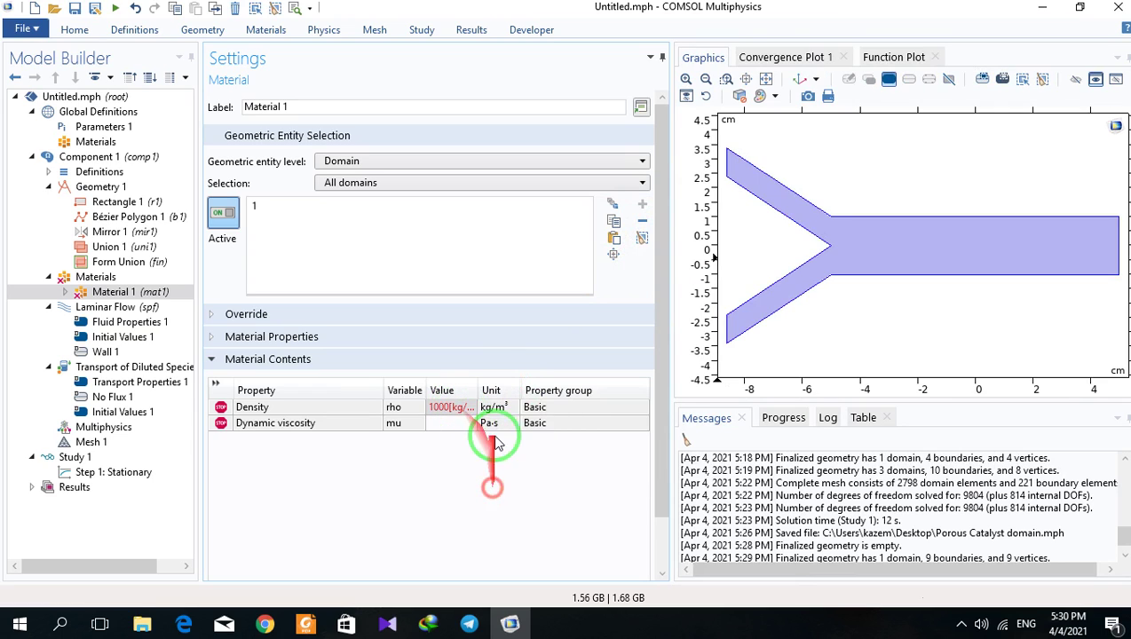
{"action": "left_click_drag", "start_coordinate": [524, 391], "coordinate": [577, 392]}
{"action": "left_click_drag", "start_coordinate": [481, 385], "coordinate": [548, 389]}
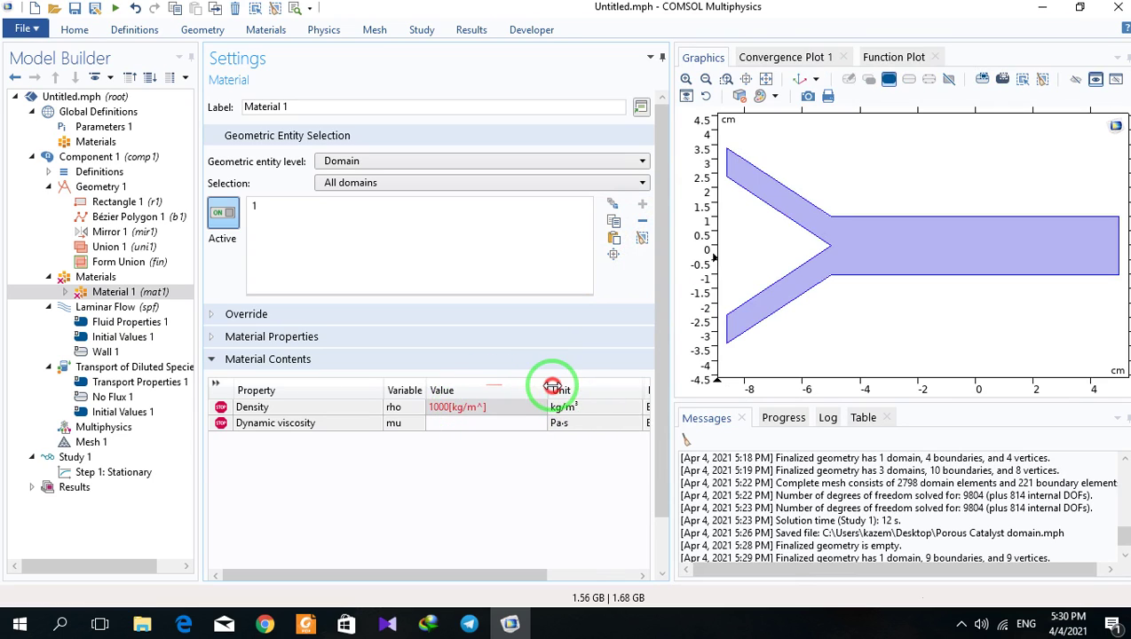
{"action": "left_click", "coordinate": [485, 408]}
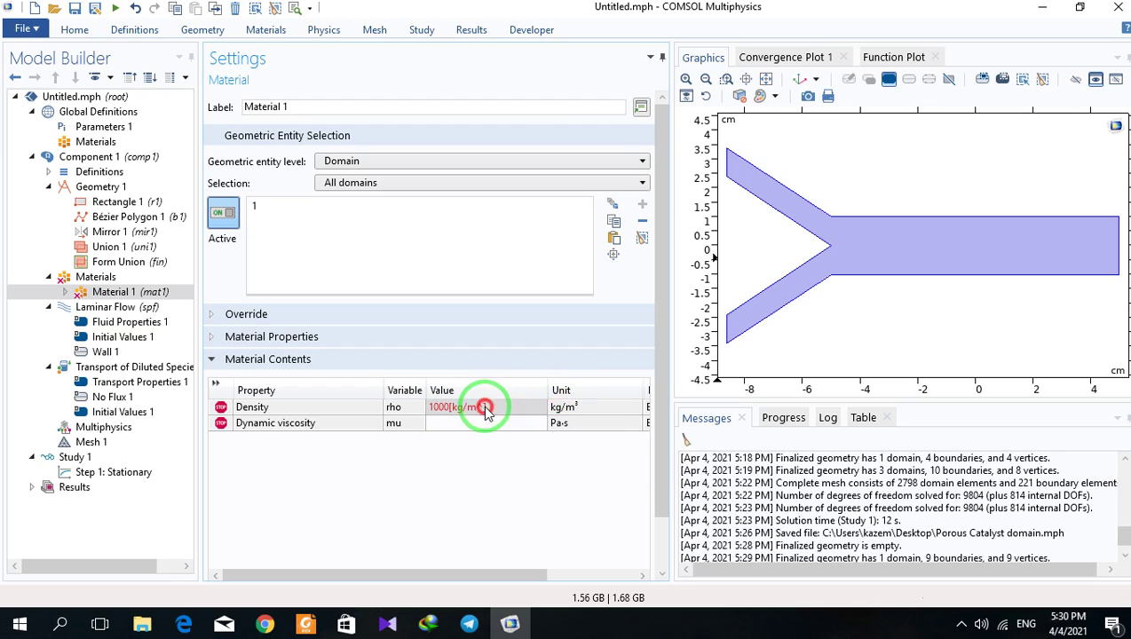
{"action": "left_click", "coordinate": [446, 493]}
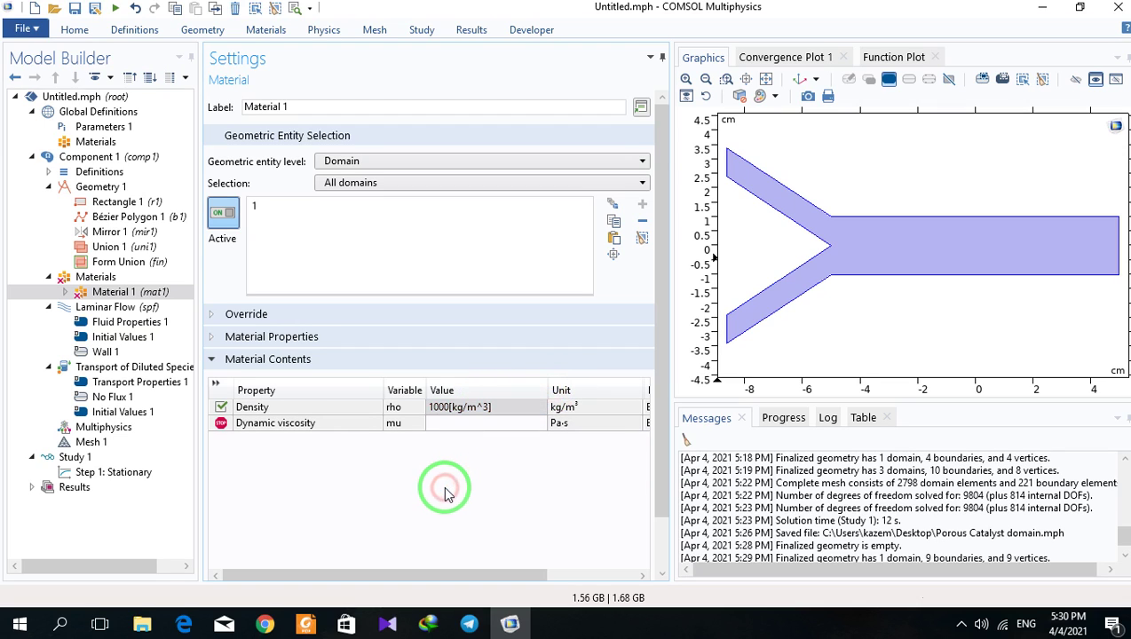
Set the material's dynamic viscosity to 1[cP]
{"action": "left_click", "coordinate": [443, 425]}
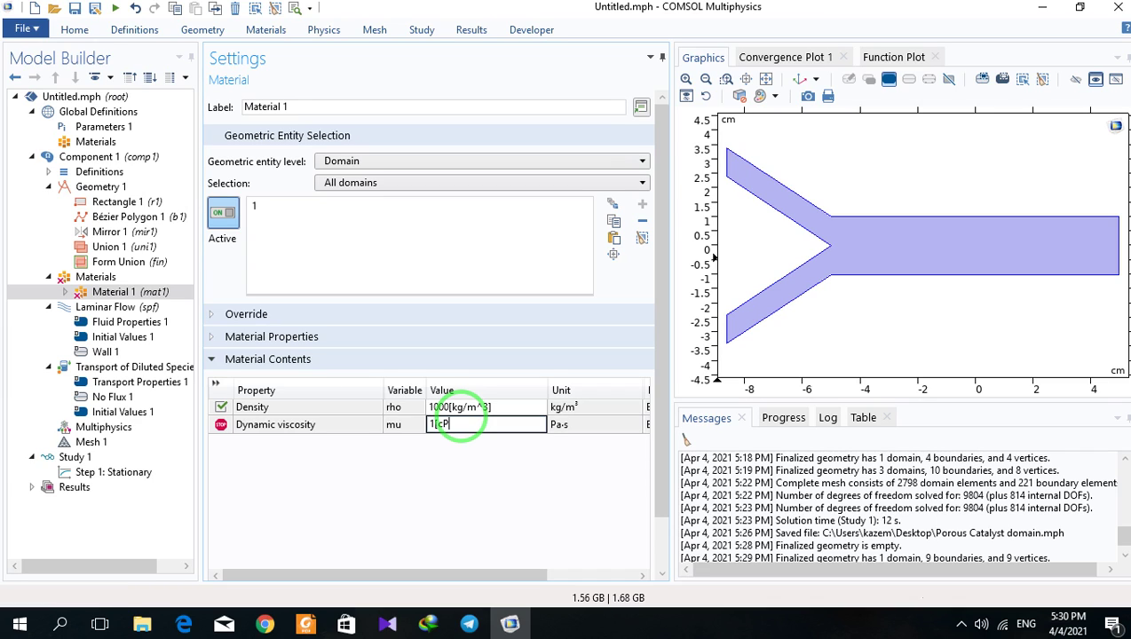
{"action": "left_click", "coordinate": [416, 464]}
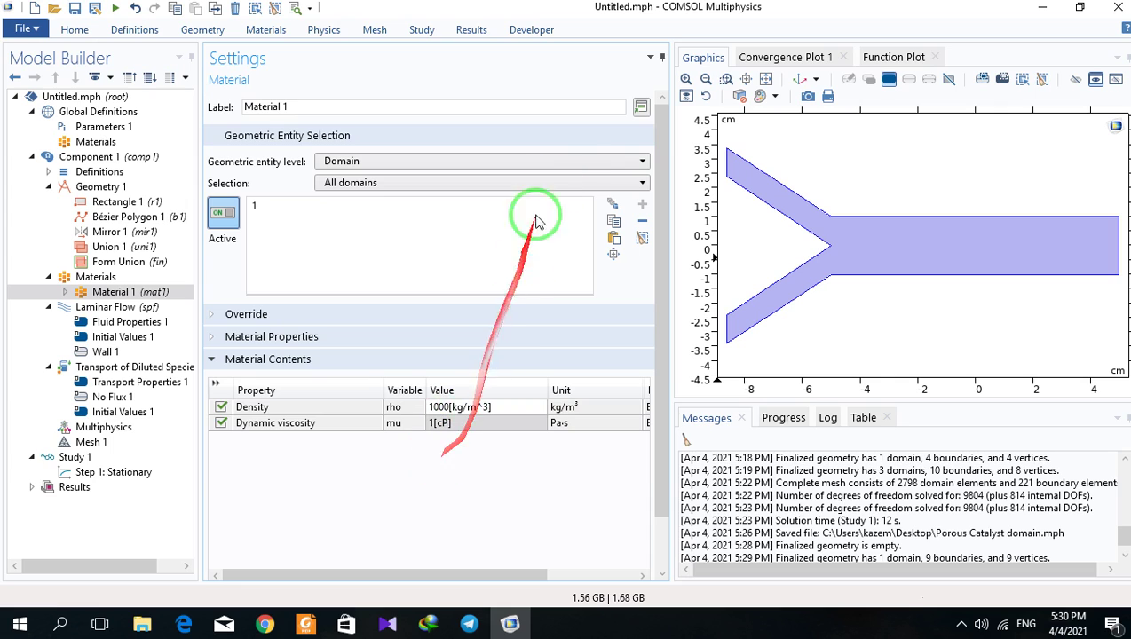
{"action": "left_click_drag", "start_coordinate": [463, 86], "coordinate": [463, 86]}
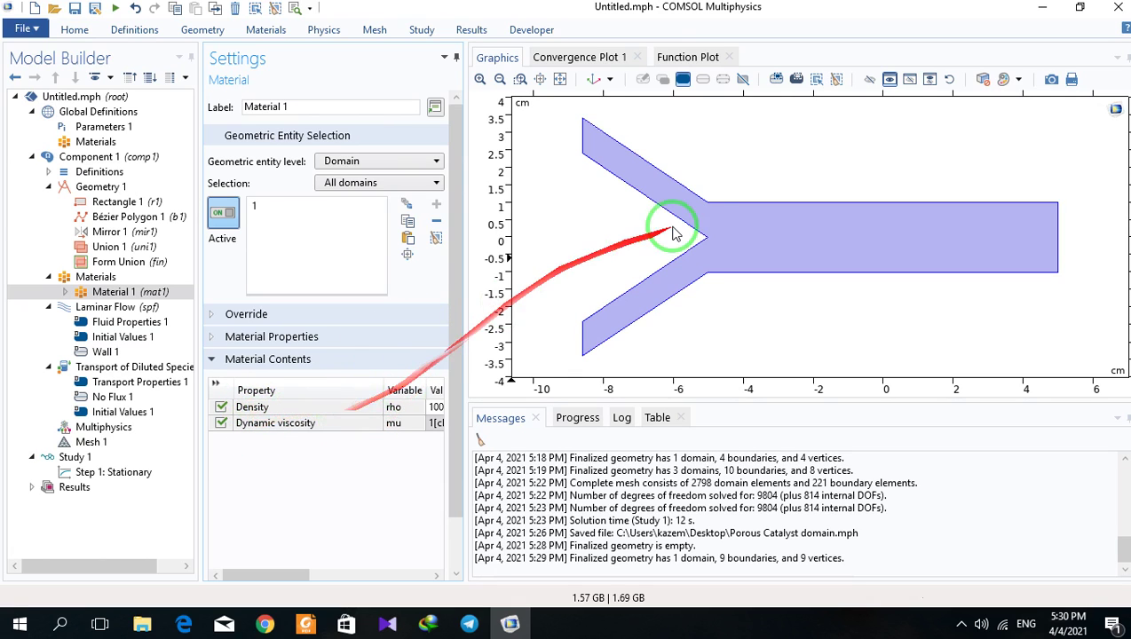
Add a laminar flow inlet on the upper branch's end boundary with a normal inflow velocity of 0.005 m/s
{"action": "left_click", "coordinate": [89, 296]}
{"action": "left_click", "coordinate": [85, 306]}
{"action": "right_click", "coordinate": [84, 307]}
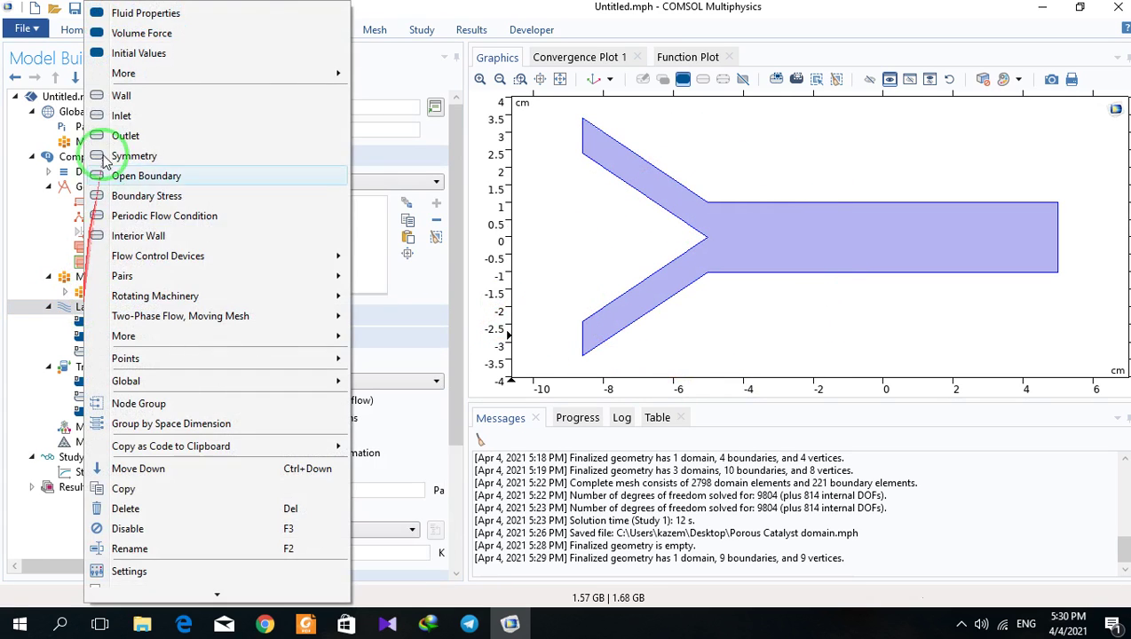
{"action": "left_click", "coordinate": [119, 116]}
{"action": "double_click", "coordinate": [238, 462]}
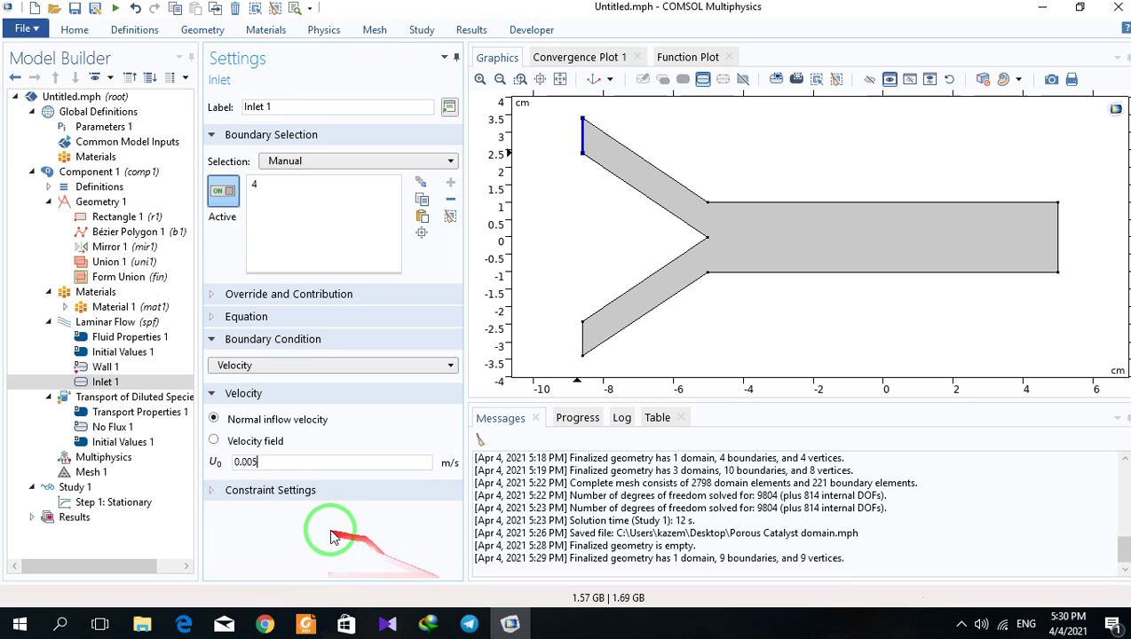
Add a second laminar flow inlet on the lower branch's end boundary with a normal inflow velocity of 0.003 m/s
{"action": "left_click", "coordinate": [99, 325]}
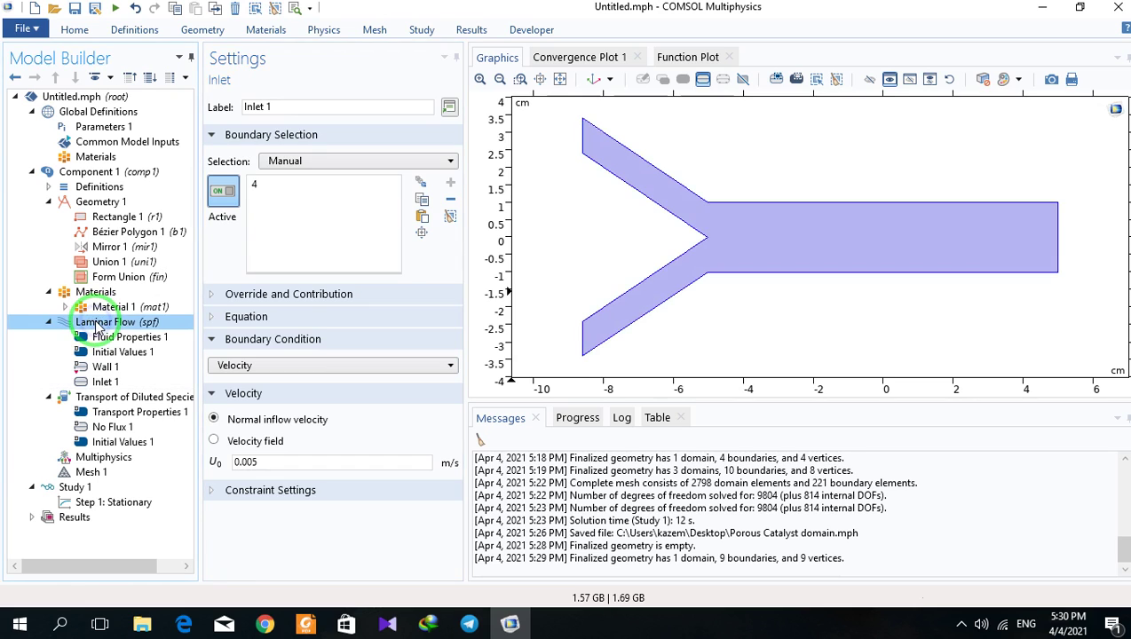
{"action": "right_click", "coordinate": [98, 327]}
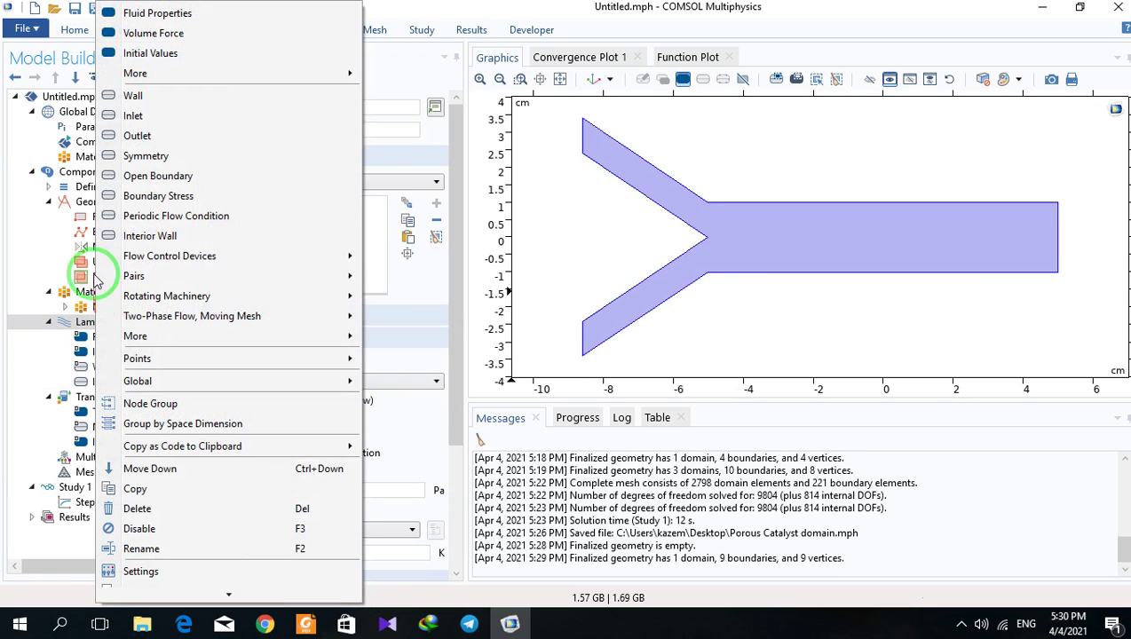
{"action": "left_click", "coordinate": [130, 123]}
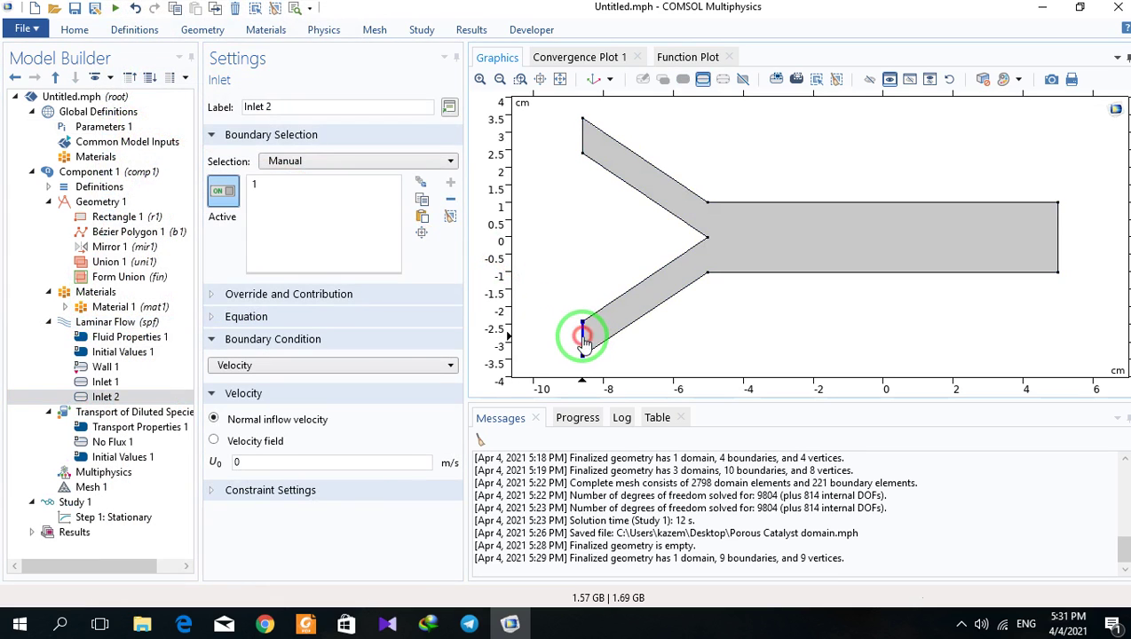
{"action": "left_click_drag", "start_coordinate": [238, 462], "coordinate": [149, 477]}
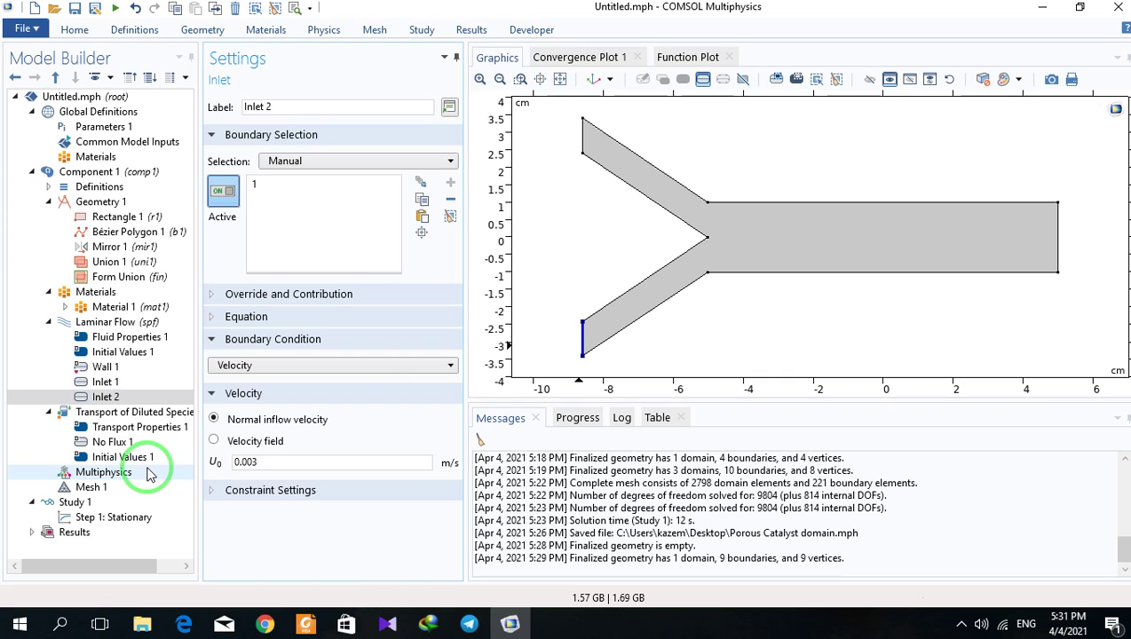
Add a laminar flow outlet on the main channel's far end boundary
{"action": "left_click", "coordinate": [93, 325]}
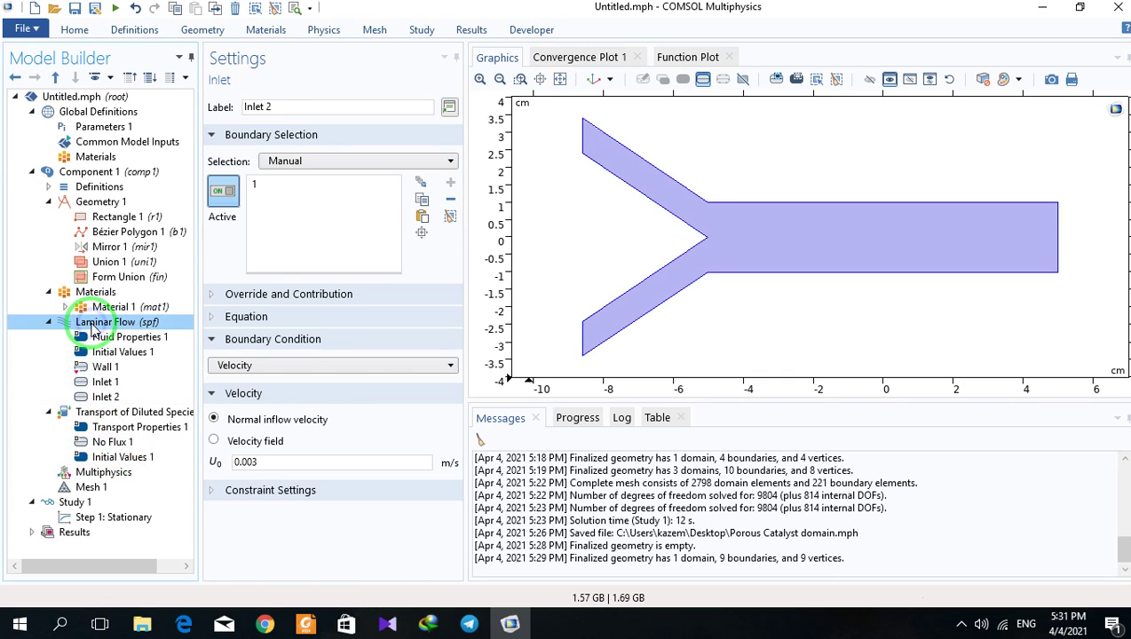
{"action": "right_click", "coordinate": [90, 324]}
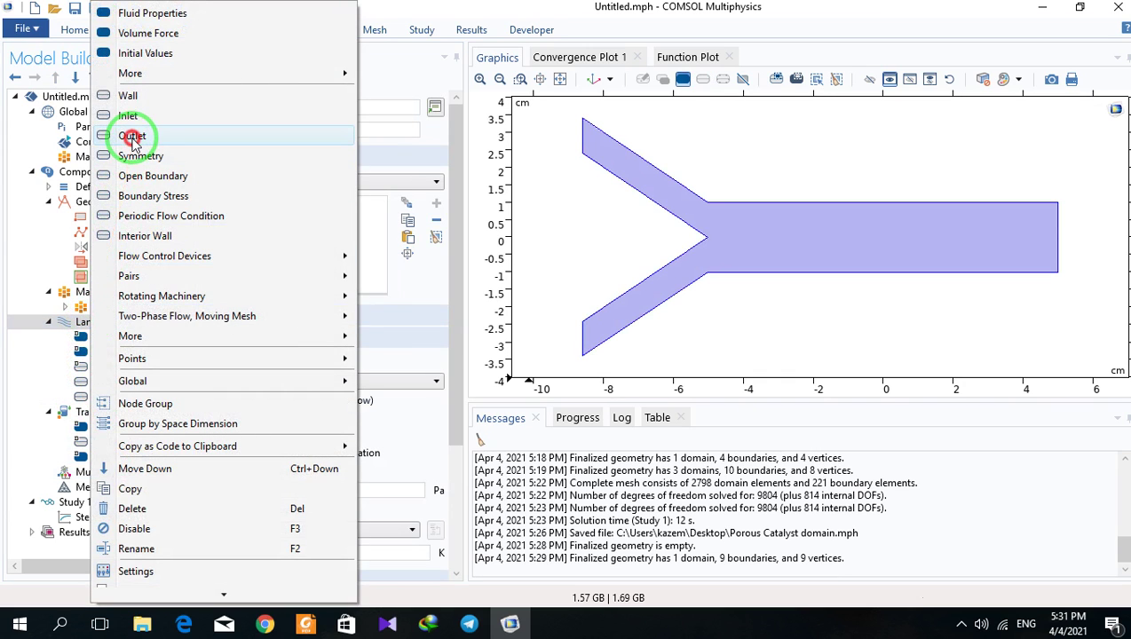
{"action": "left_click", "coordinate": [132, 139]}
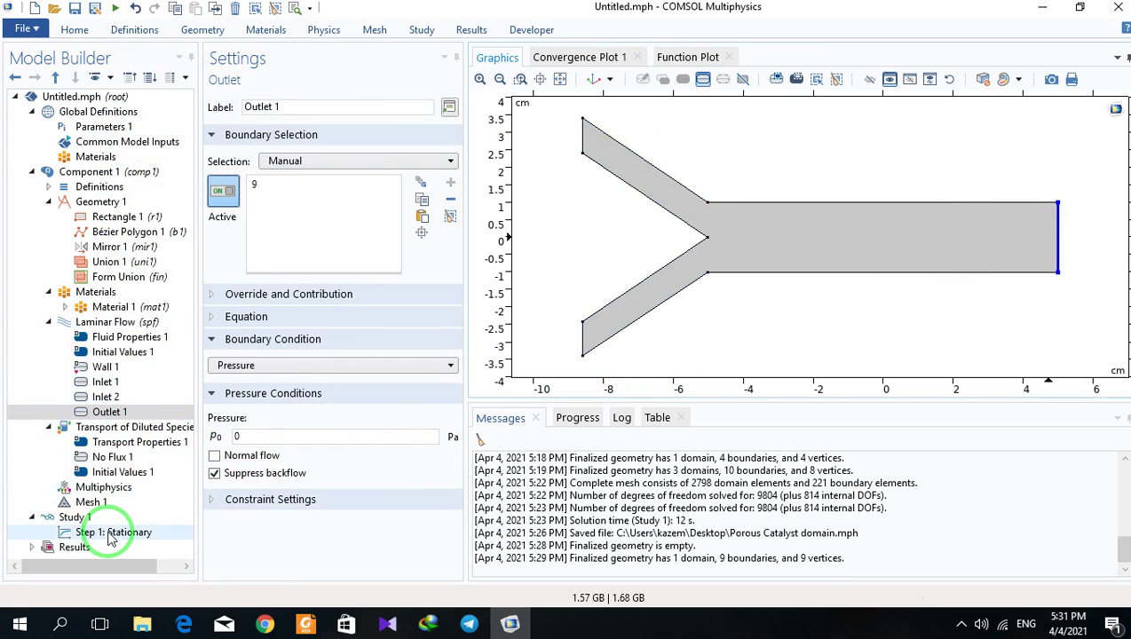
Add an Inflow condition for the diluted species on the upper branch's end boundary
{"action": "right_click", "coordinate": [86, 428]}
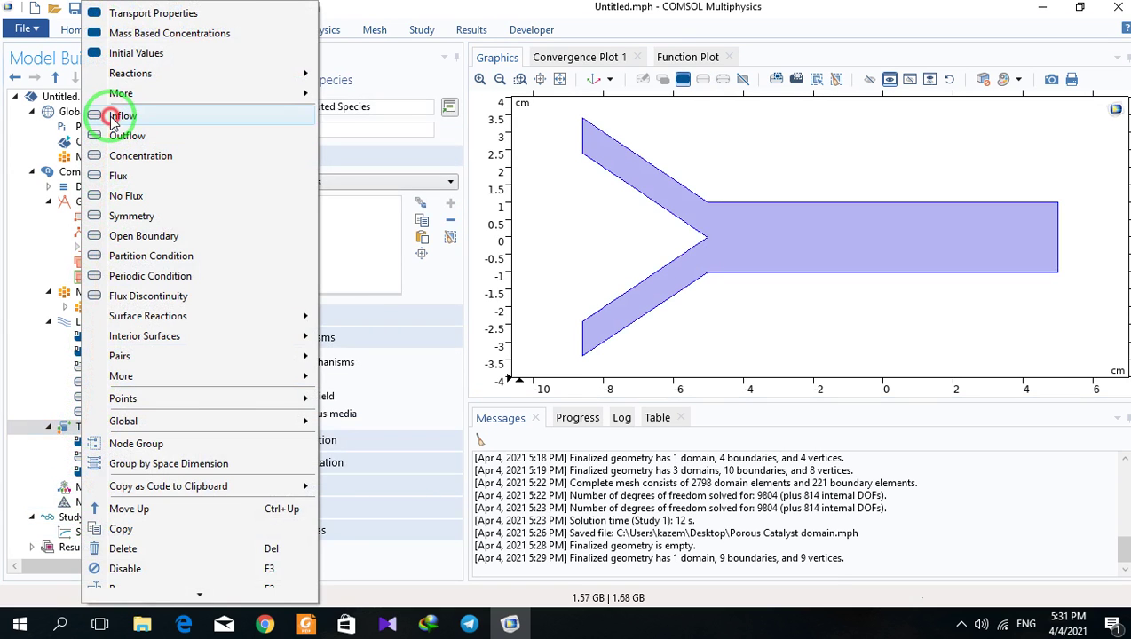
{"action": "left_click", "coordinate": [101, 114]}
{"action": "left_click", "coordinate": [583, 141]}
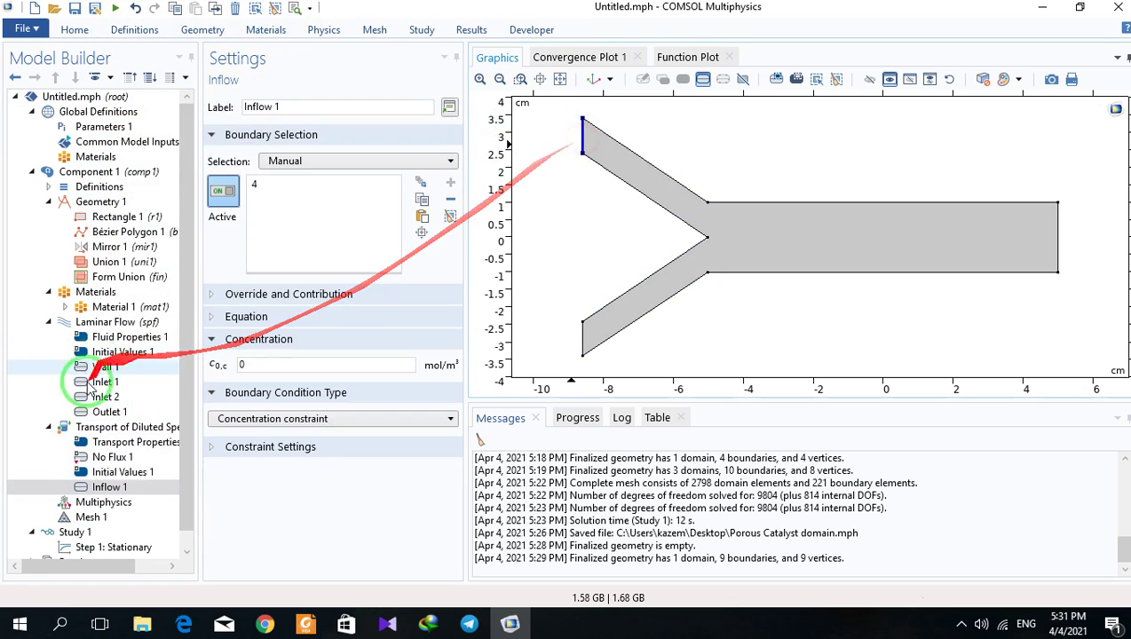
Define two dependent concentration variables, cA and cB, for Transport of Diluted Species
{"action": "left_click", "coordinate": [60, 428]}
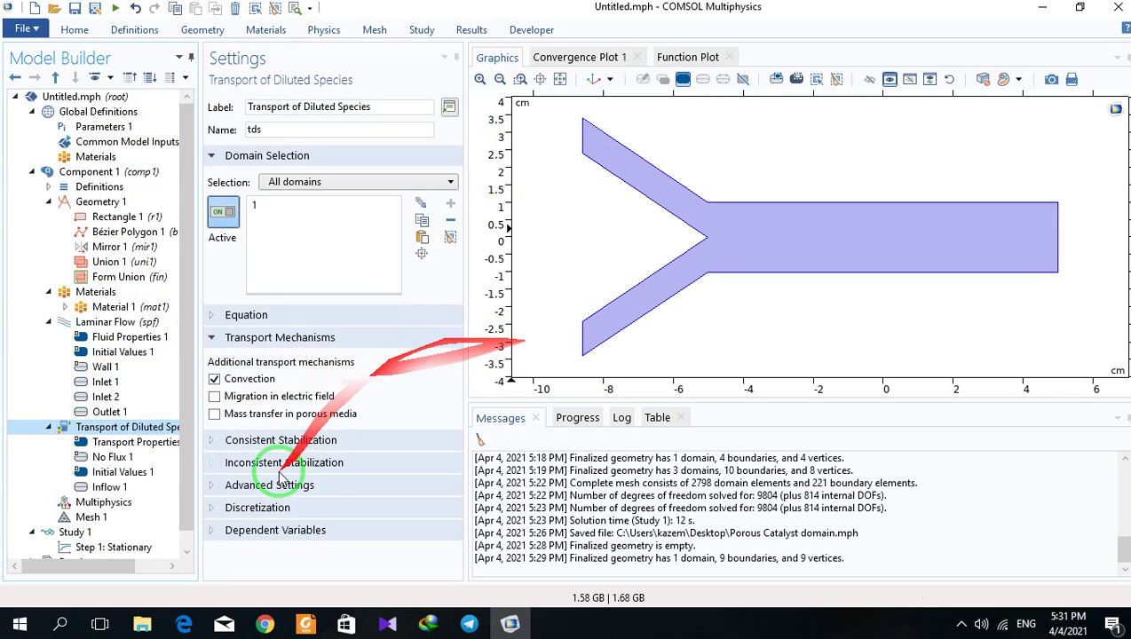
{"action": "left_click", "coordinate": [213, 529]}
{"action": "left_click_drag", "start_coordinate": [451, 351], "coordinate": [451, 487]}
{"action": "left_click", "coordinate": [327, 477]}
{"action": "left_click", "coordinate": [325, 477]}
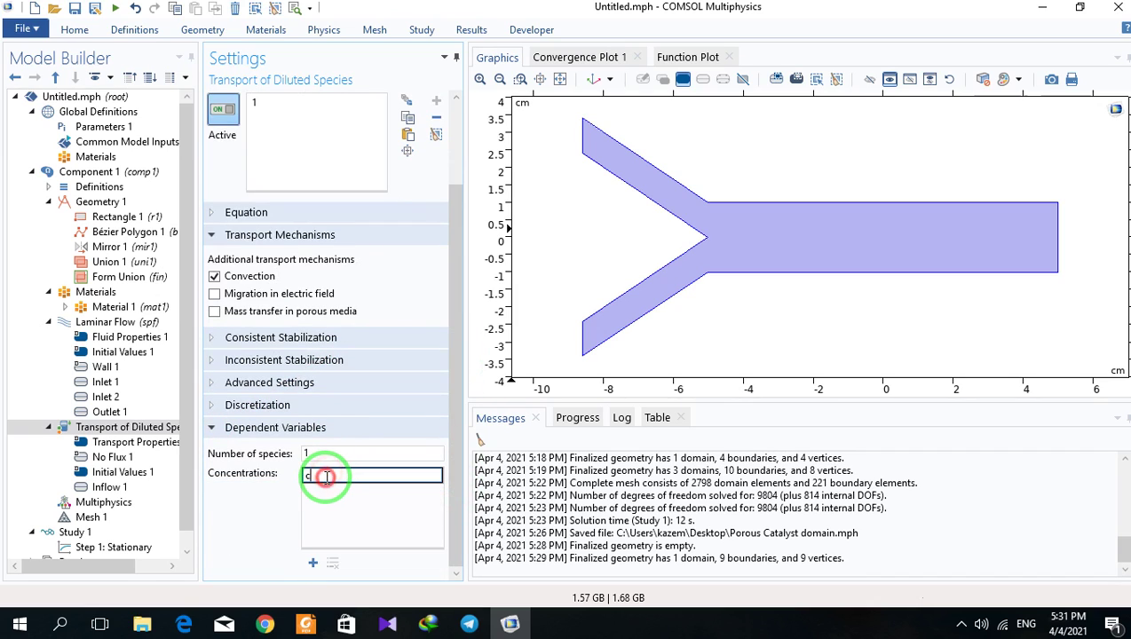
{"action": "left_click", "coordinate": [313, 560]}
{"action": "left_click", "coordinate": [319, 489]}
{"action": "left_click", "coordinate": [332, 489]}
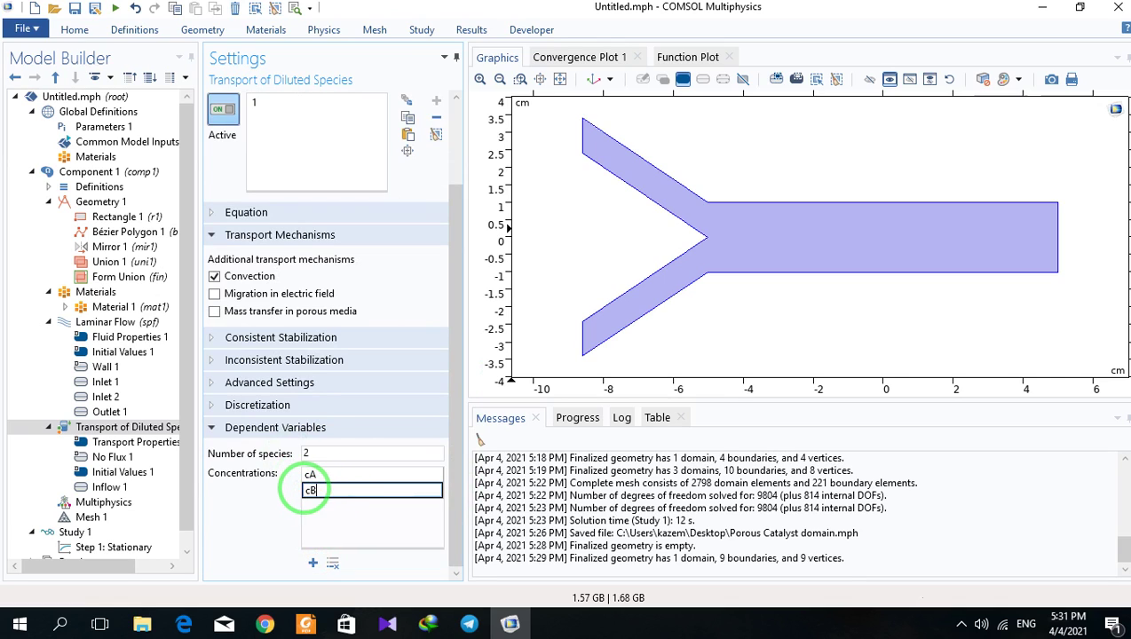
Add a third concentration variable, cC, and set the upper branch inflow's cA concentration to 1 mol/m³
{"action": "left_click", "coordinate": [313, 565]}
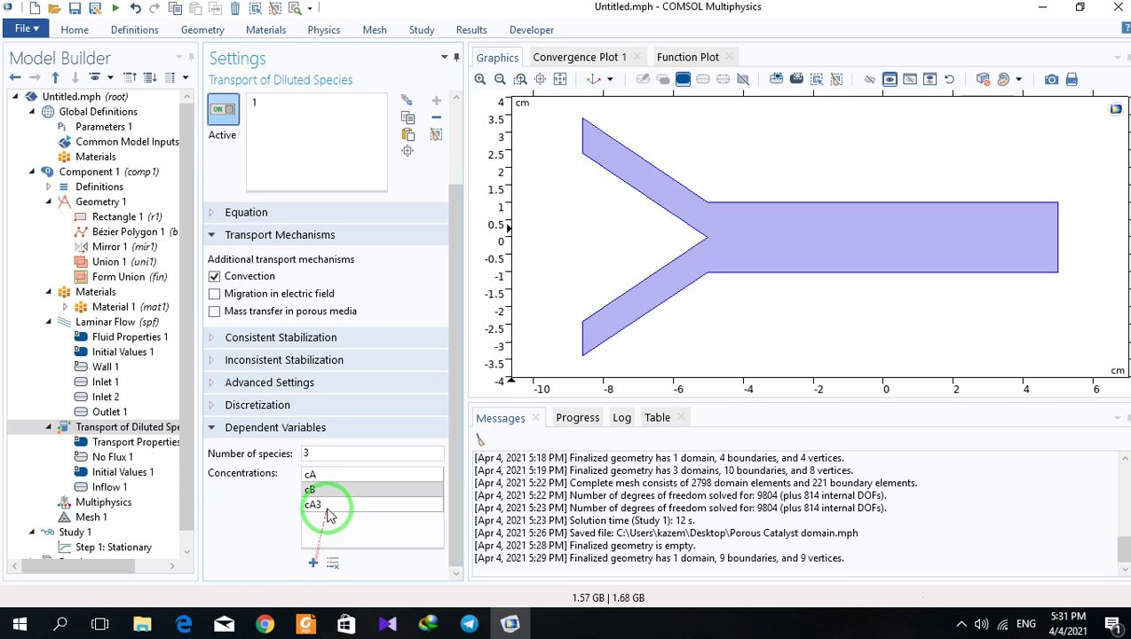
{"action": "left_click", "coordinate": [329, 506]}
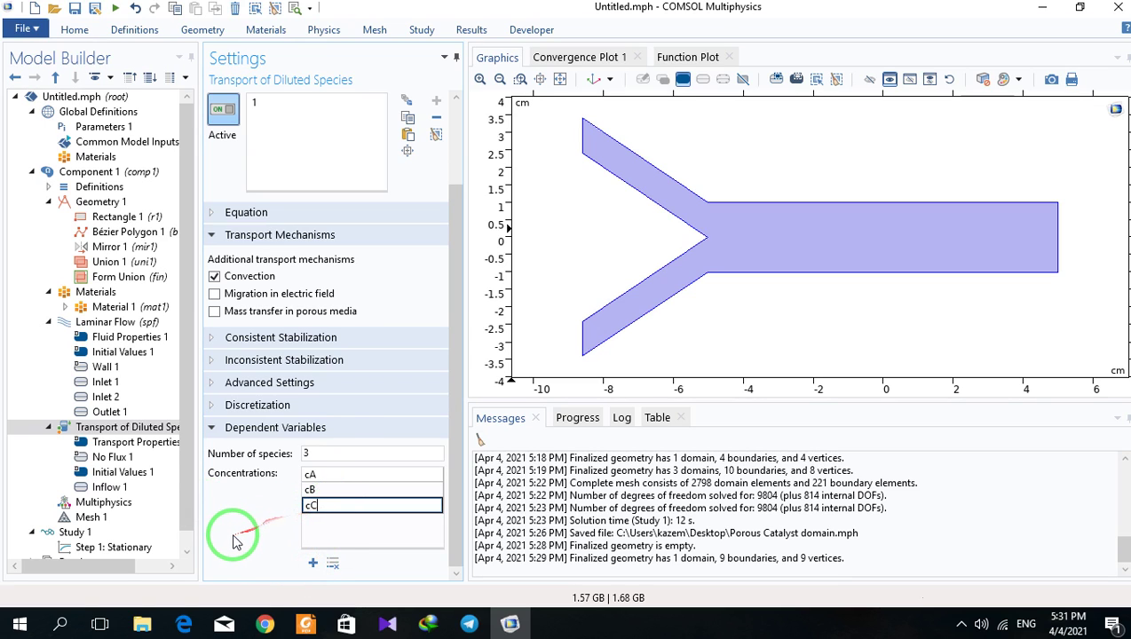
{"action": "left_click", "coordinate": [107, 488]}
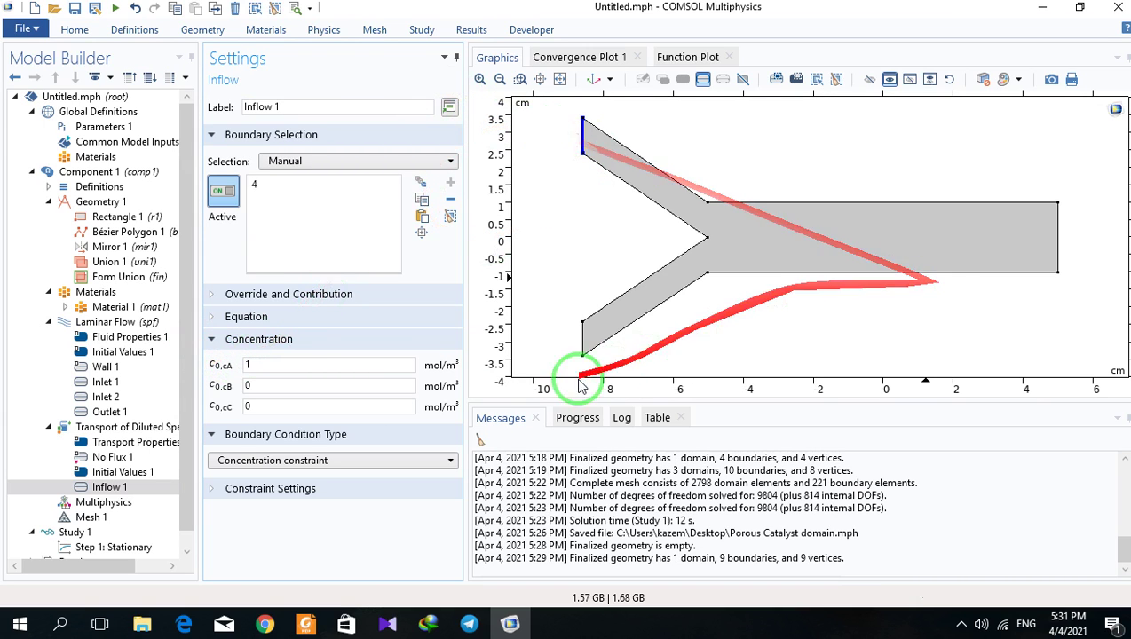
Add a second species Inflow on the lower branch's end boundary with a cB concentration of 1 mol/m³
{"action": "left_click", "coordinate": [82, 429]}
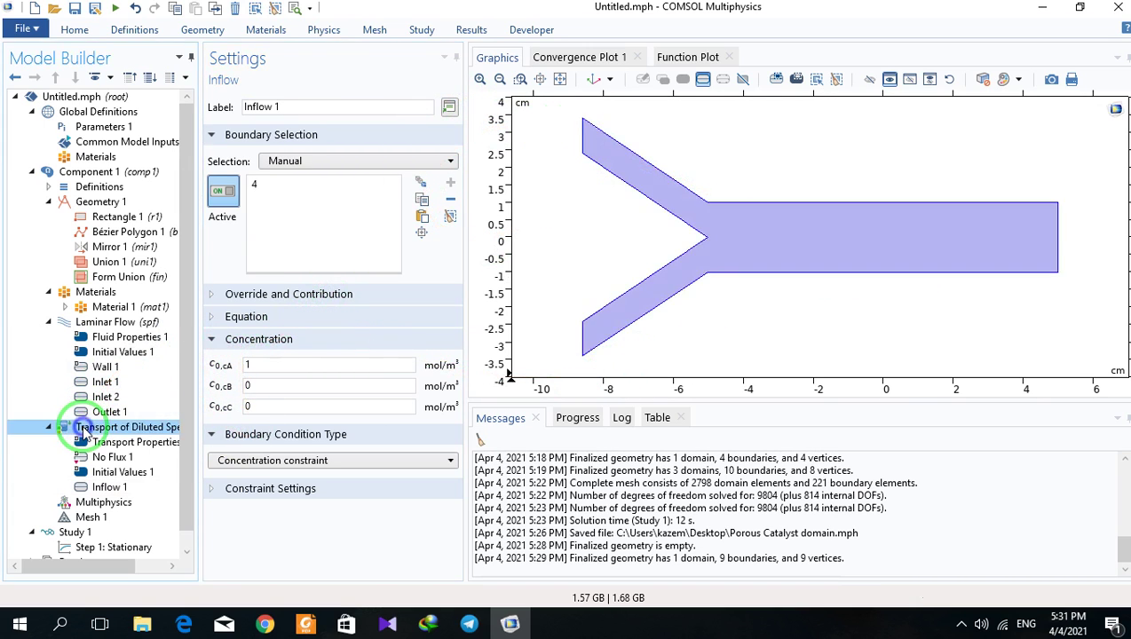
{"action": "right_click", "coordinate": [82, 429]}
{"action": "left_click", "coordinate": [124, 116]}
{"action": "left_click", "coordinate": [582, 337]}
{"action": "double_click", "coordinate": [248, 386]}
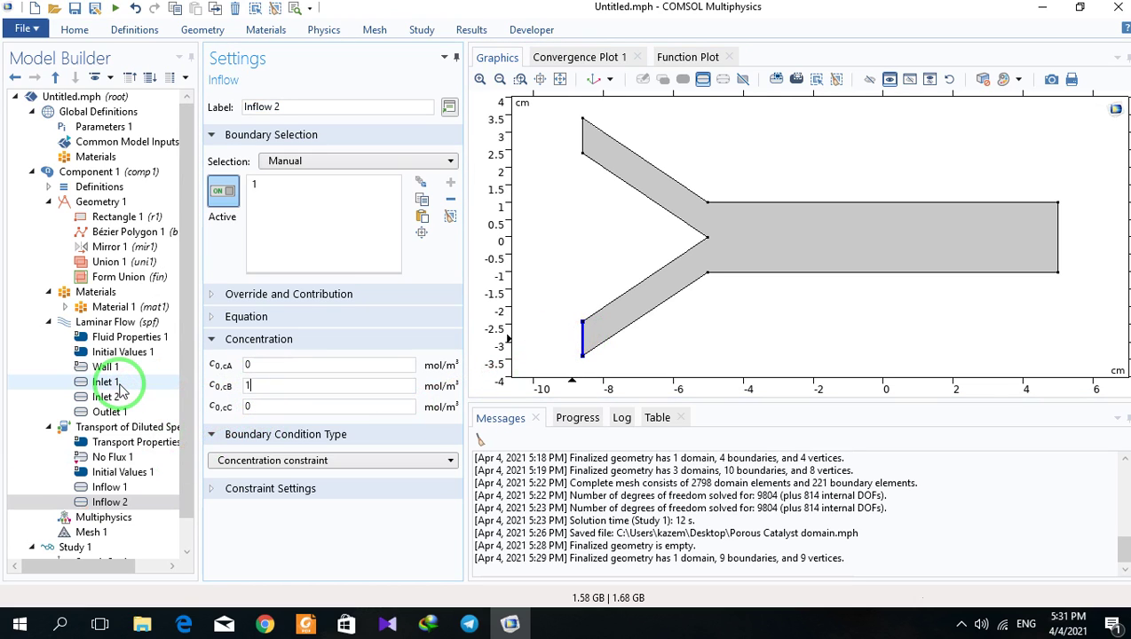
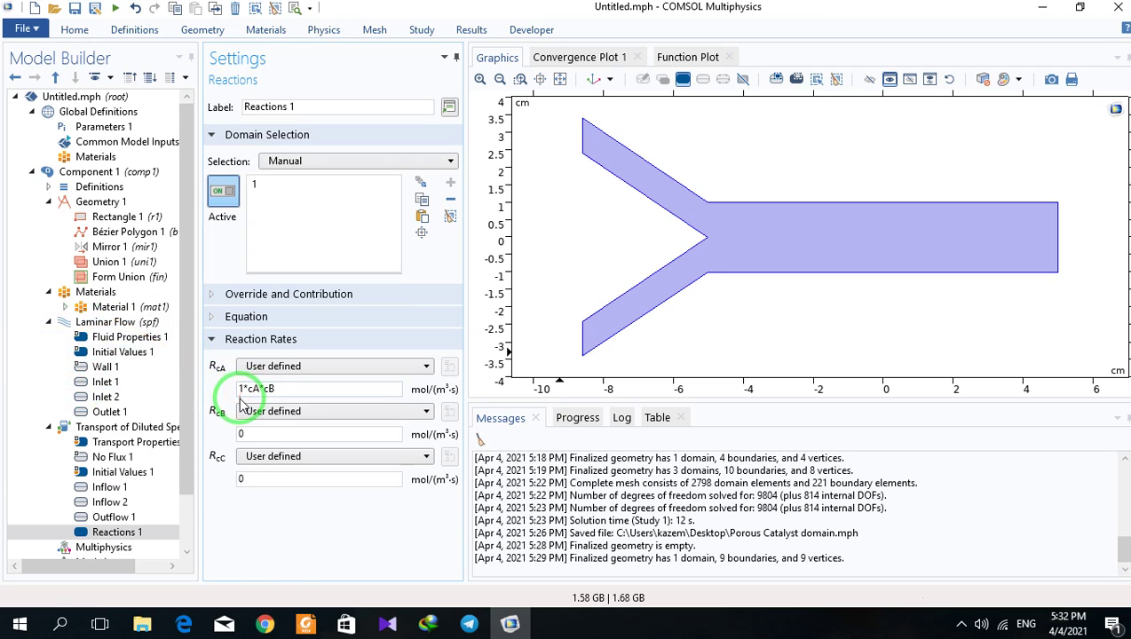
Set the reaction rates to -1*cA*cB for cA and cB, and 1*cA*cB for cC
{"action": "type", "text": "-"}
{"action": "left_click_drag", "start_coordinate": [293, 389], "coordinate": [120, 397]}
{"action": "key", "text": "ctrl+c"}
{"action": "double_click", "coordinate": [241, 434]}
{"action": "key", "text": "ctrl+v"}
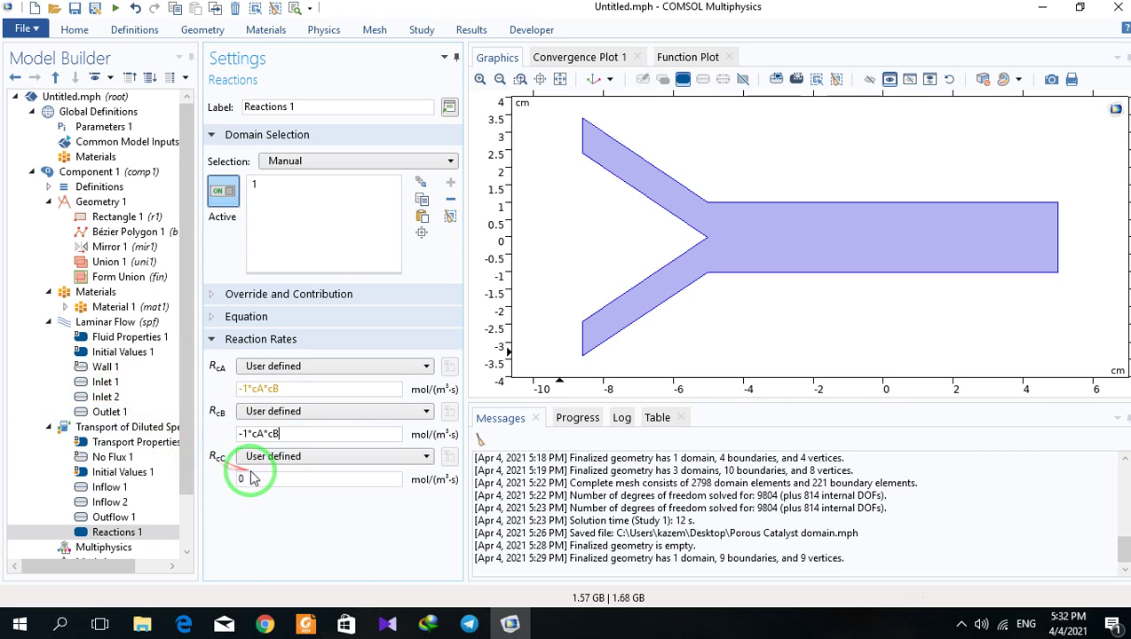
{"action": "double_click", "coordinate": [254, 478]}
{"action": "key", "text": "ctrl+v"}
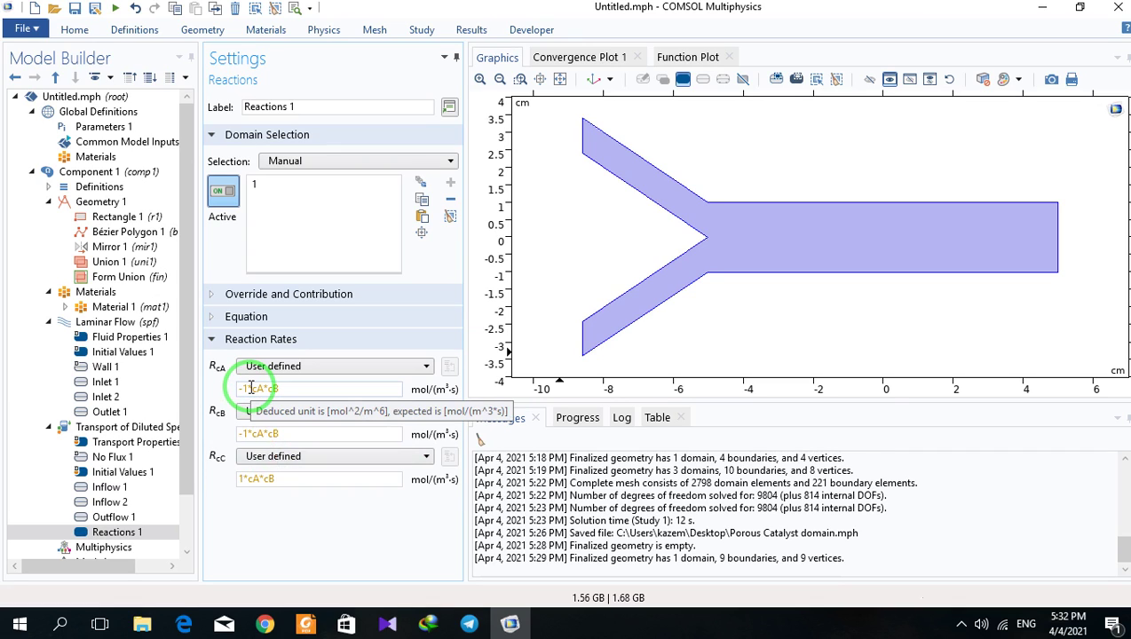
Add the unit [m^3/mol/s] to the rate constant in all three reaction rate expressions
{"action": "left_click", "coordinate": [250, 388]}
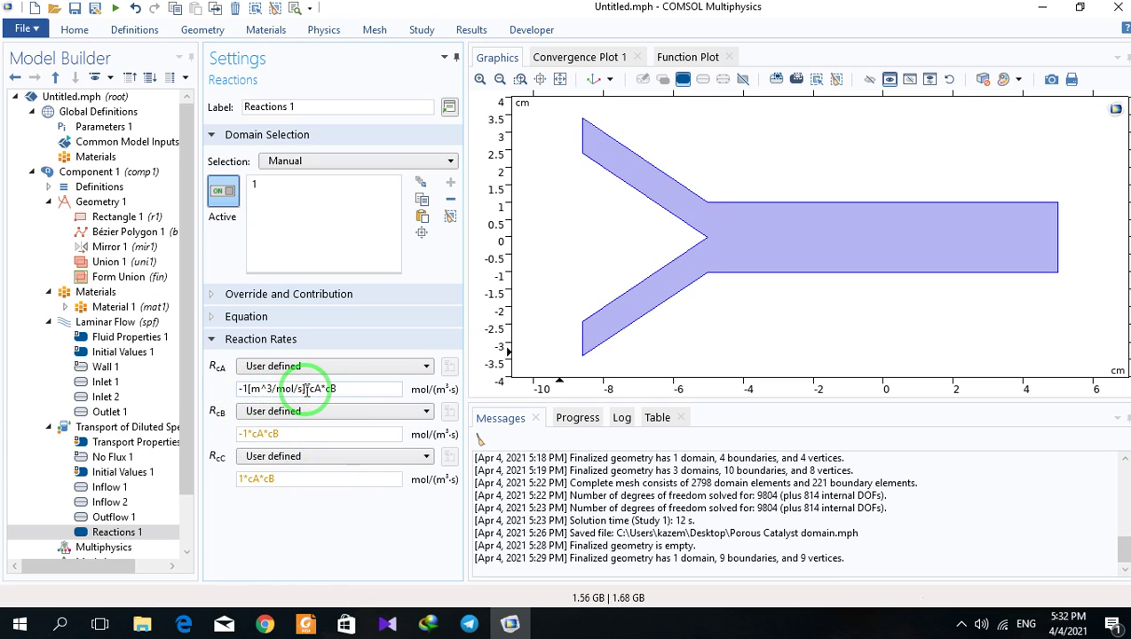
{"action": "left_click", "coordinate": [248, 435]}
{"action": "key", "text": "ctrl+v"}
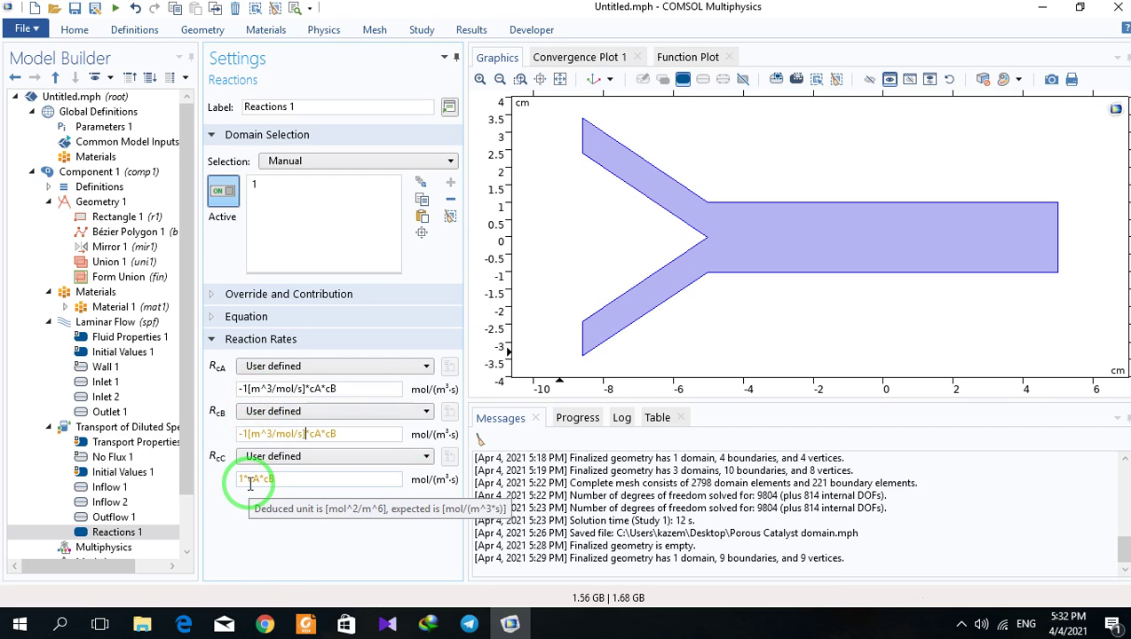
{"action": "left_click", "coordinate": [246, 480]}
{"action": "key", "text": "ctrl+v"}
{"action": "mouse_move", "coordinate": [251, 534]}
{"action": "left_mouse_down"}
{"action": "mouse_move", "coordinate": [401, 405]}
{"action": "mouse_move", "coordinate": [375, 416]}
{"action": "mouse_move", "coordinate": [401, 391]}
{"action": "mouse_move", "coordinate": [292, 403]}
{"action": "mouse_move", "coordinate": [574, 333]}
{"action": "mouse_move", "coordinate": [451, 424]}
{"action": "mouse_move", "coordinate": [183, 464]}
{"action": "mouse_move", "coordinate": [337, 417]}
{"action": "left_mouse_up"}
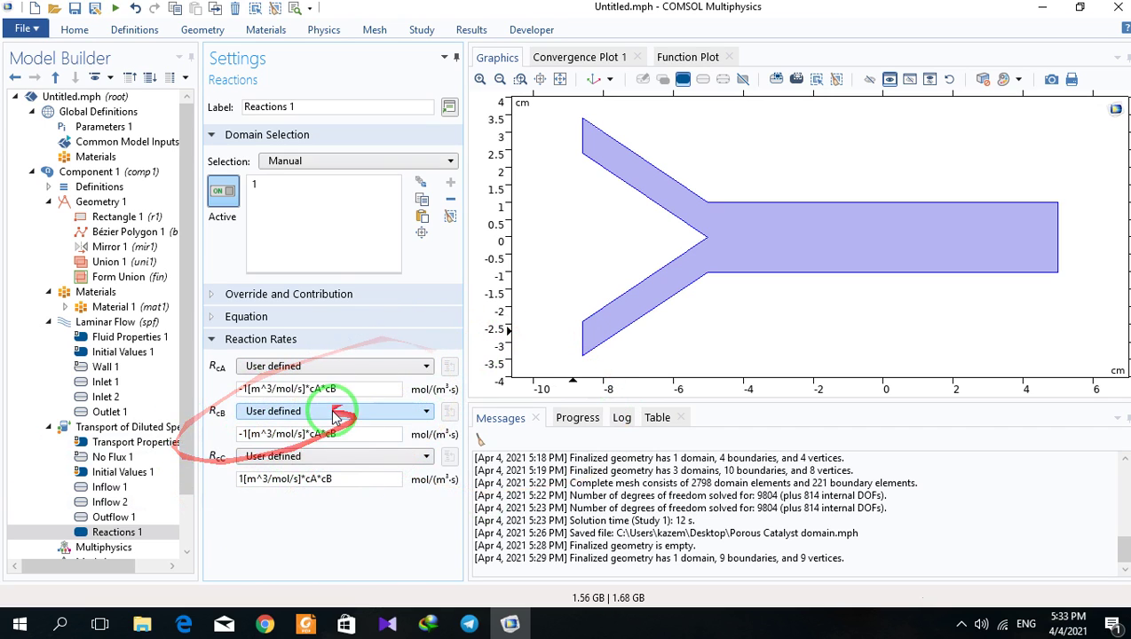
Couple the species convection to the laminar flow by choosing Velocity field (spf) in the transport properties
{"action": "scroll", "coordinate": [176, 435], "scroll_direction": "down", "scroll_amount": 2}
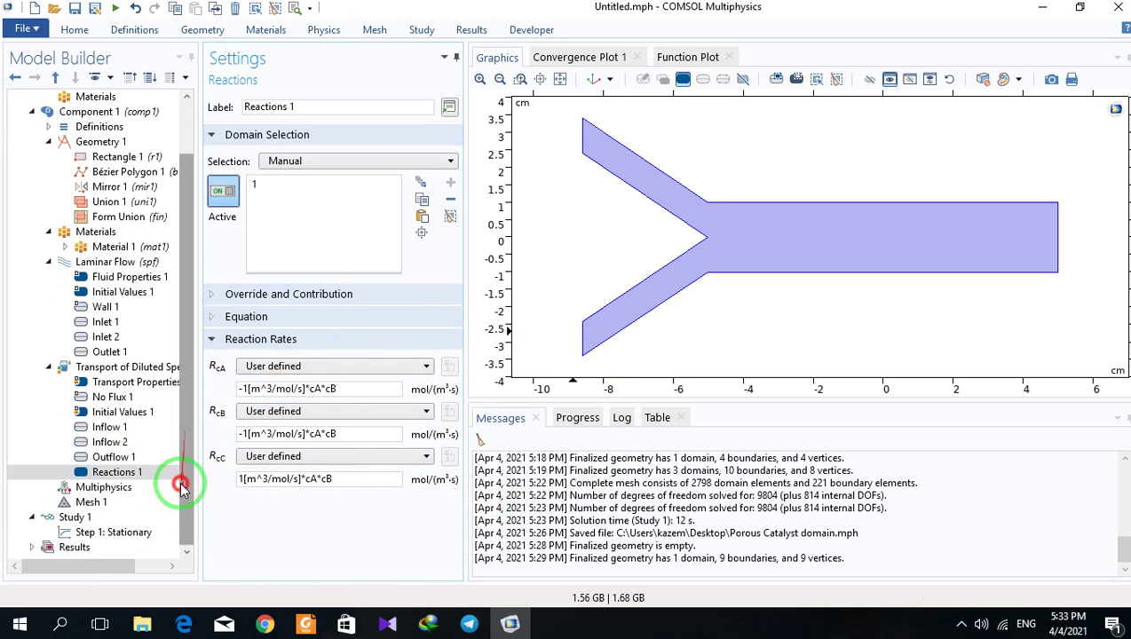
{"action": "left_click", "coordinate": [102, 383]}
{"action": "left_click_drag", "start_coordinate": [245, 538], "coordinate": [425, 374]}
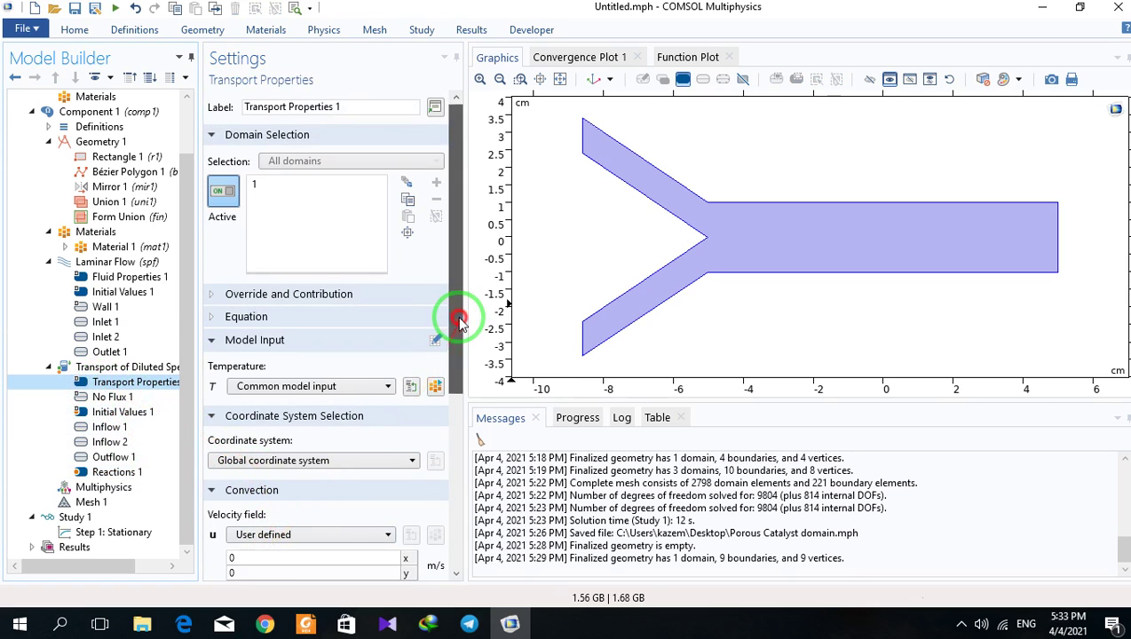
{"action": "left_click_drag", "start_coordinate": [459, 321], "coordinate": [459, 451]}
{"action": "left_click", "coordinate": [240, 314]}
{"action": "left_click", "coordinate": [240, 336]}
Set the diffusion coefficients to 1e-7 m²/s for cA and 1e-8 m²/s for cB
{"action": "mouse_move", "coordinate": [239, 339]}
{"action": "left_mouse_down"}
{"action": "mouse_move", "coordinate": [335, 325]}
{"action": "mouse_move", "coordinate": [290, 342]}
{"action": "mouse_move", "coordinate": [360, 370]}
{"action": "mouse_move", "coordinate": [256, 473]}
{"action": "mouse_move", "coordinate": [279, 500]}
{"action": "mouse_move", "coordinate": [249, 467]}
{"action": "mouse_move", "coordinate": [257, 443]}
{"action": "mouse_move", "coordinate": [257, 475]}
{"action": "left_mouse_up"}
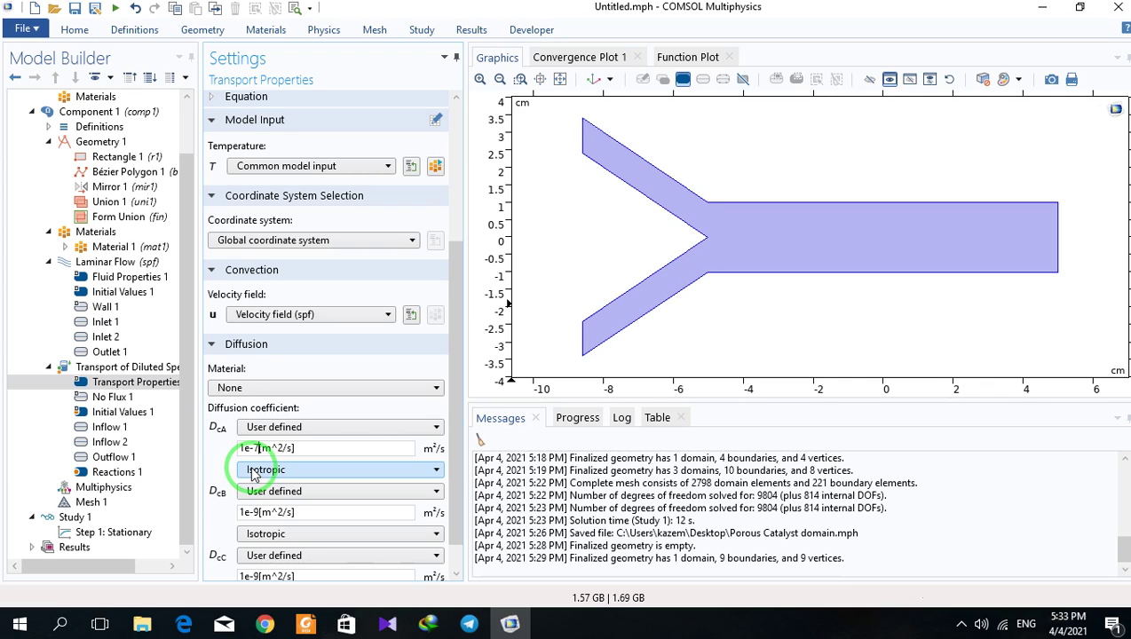
{"action": "mouse_move", "coordinate": [252, 475]}
{"action": "left_mouse_down"}
{"action": "mouse_move", "coordinate": [226, 430]}
{"action": "mouse_move", "coordinate": [410, 391]}
{"action": "mouse_move", "coordinate": [455, 346]}
{"action": "mouse_move", "coordinate": [455, 429]}
{"action": "mouse_move", "coordinate": [253, 478]}
{"action": "left_mouse_up"}
{"action": "scroll", "coordinate": [455, 388], "scroll_direction": "down", "scroll_amount": 1}
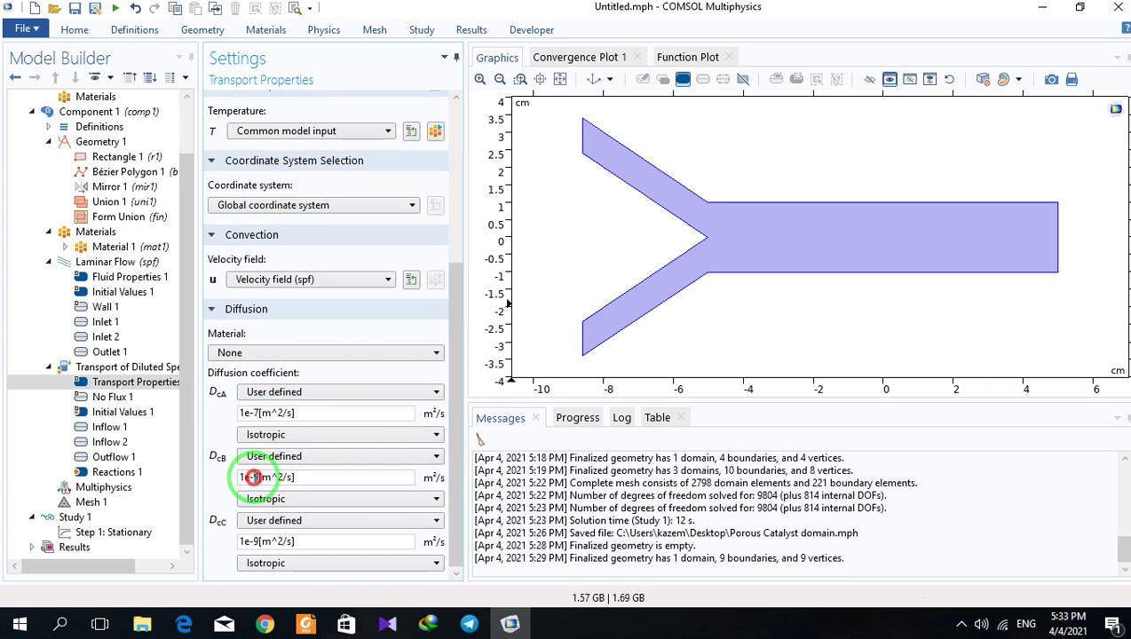
{"action": "type", "text": "8"}
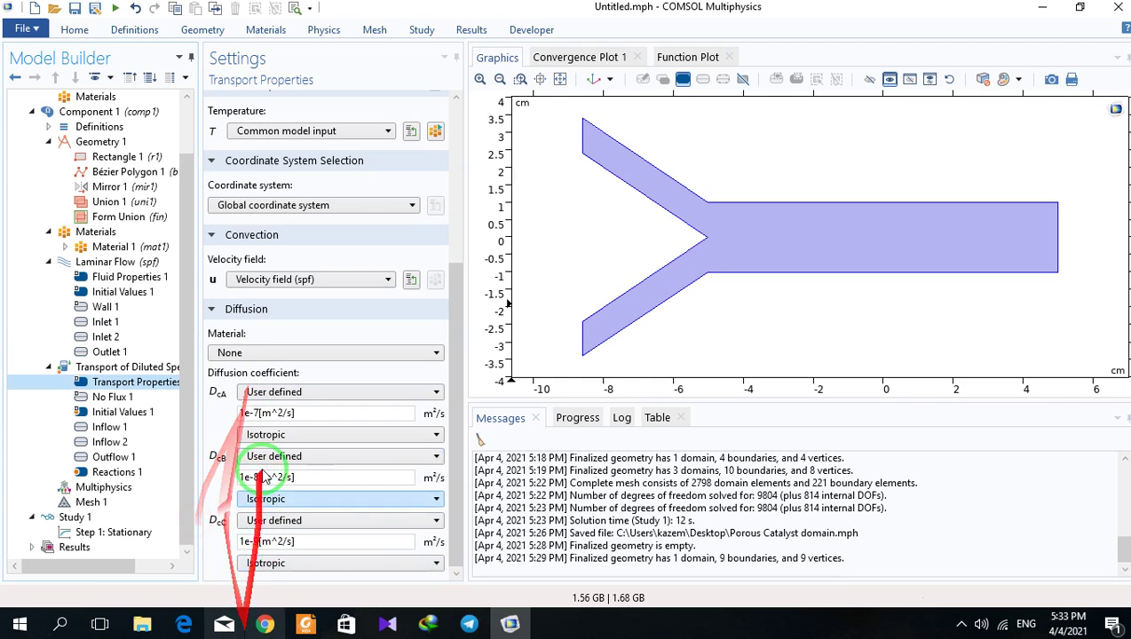
Build the physics-controlled mesh for the channel and compute Study 1
{"action": "left_click", "coordinate": [40, 502]}
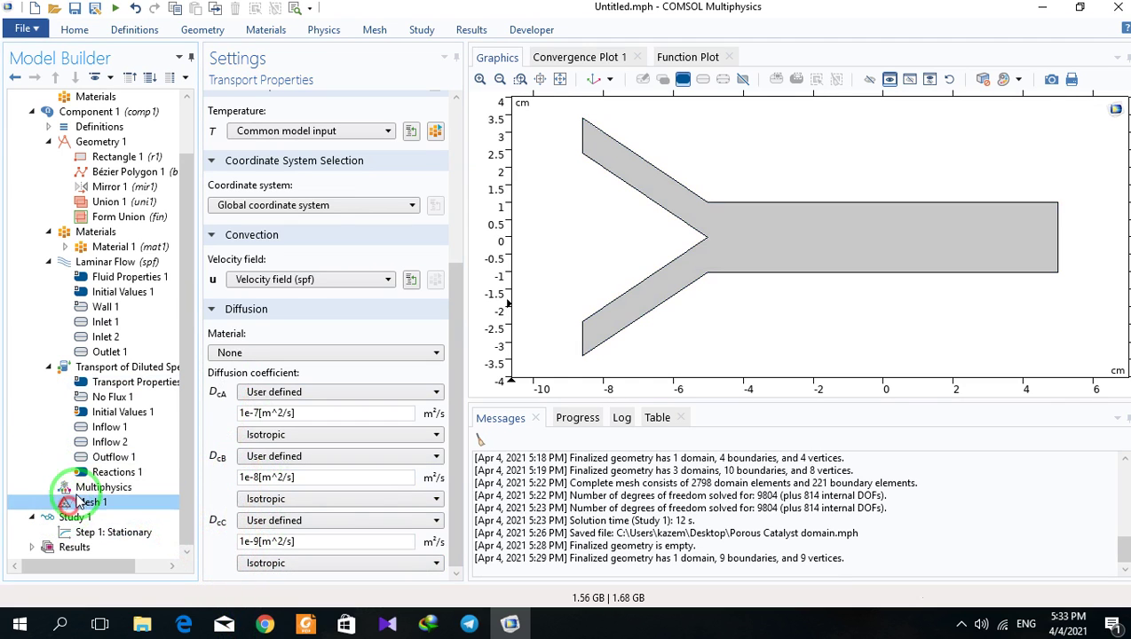
{"action": "left_click", "coordinate": [222, 95]}
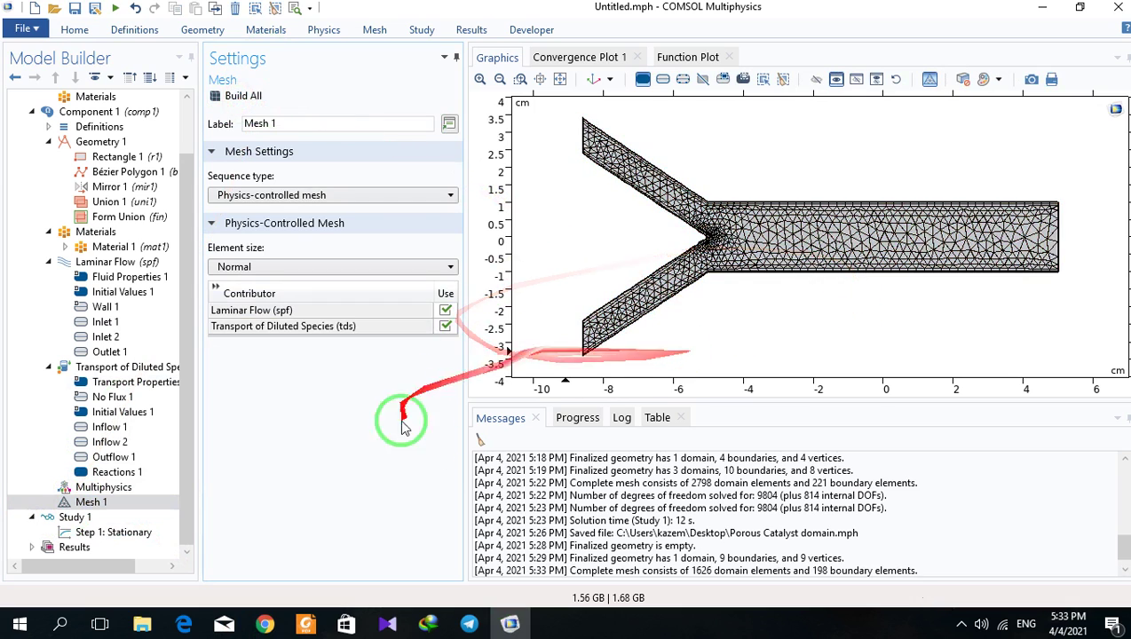
{"action": "left_click", "coordinate": [19, 518]}
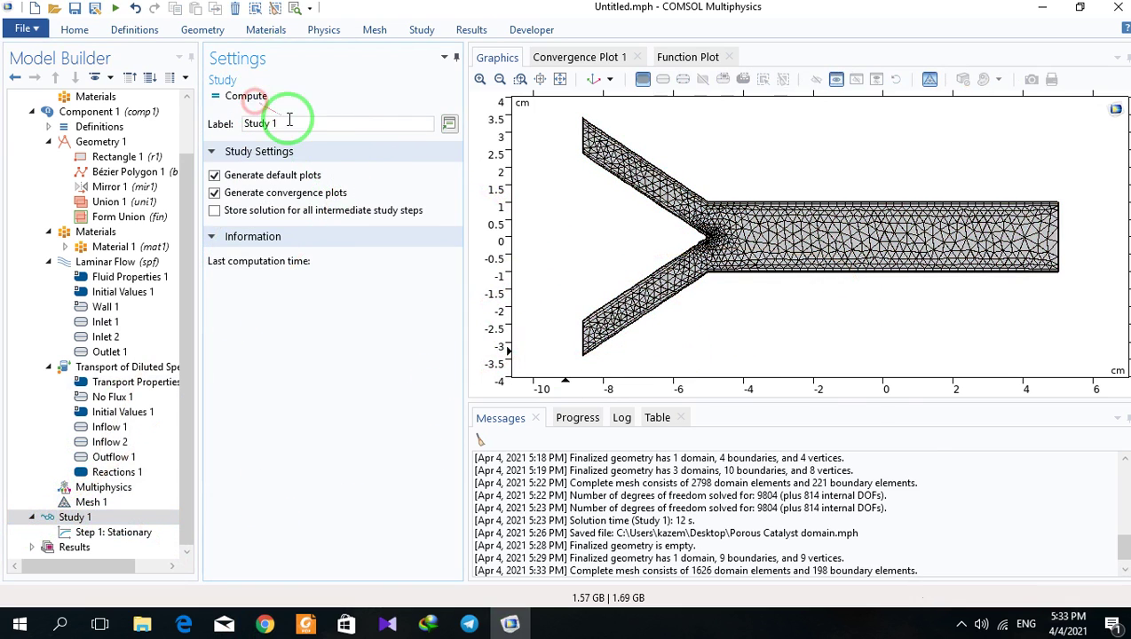
{"action": "left_click", "coordinate": [961, 624]}
{"action": "right_click", "coordinate": [978, 557]}
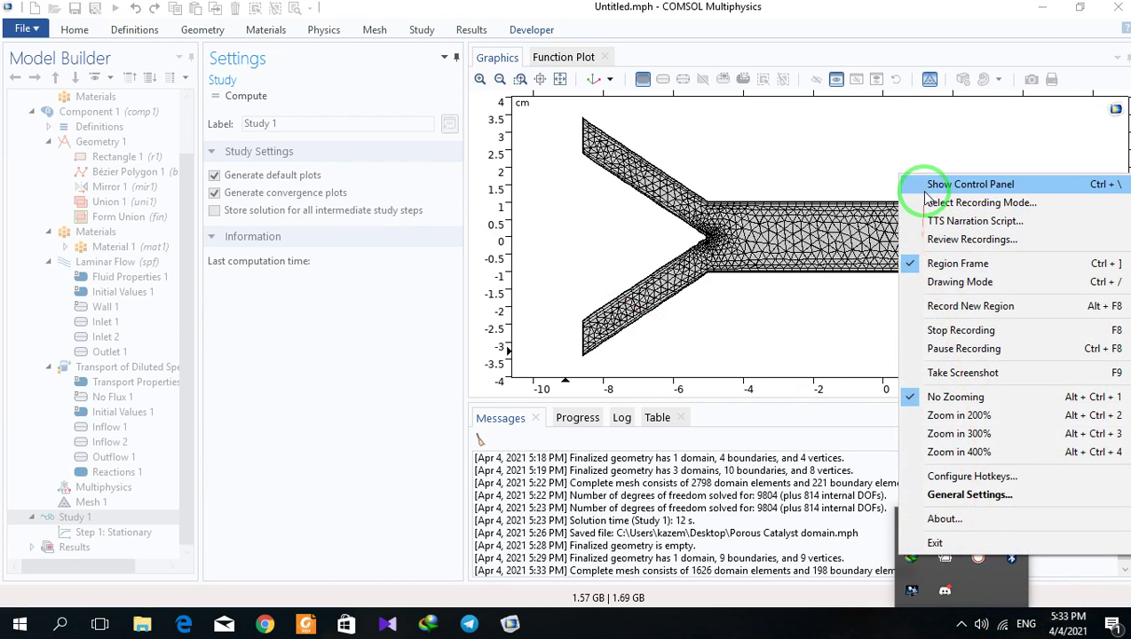
{"action": "left_click", "coordinate": [923, 184]}
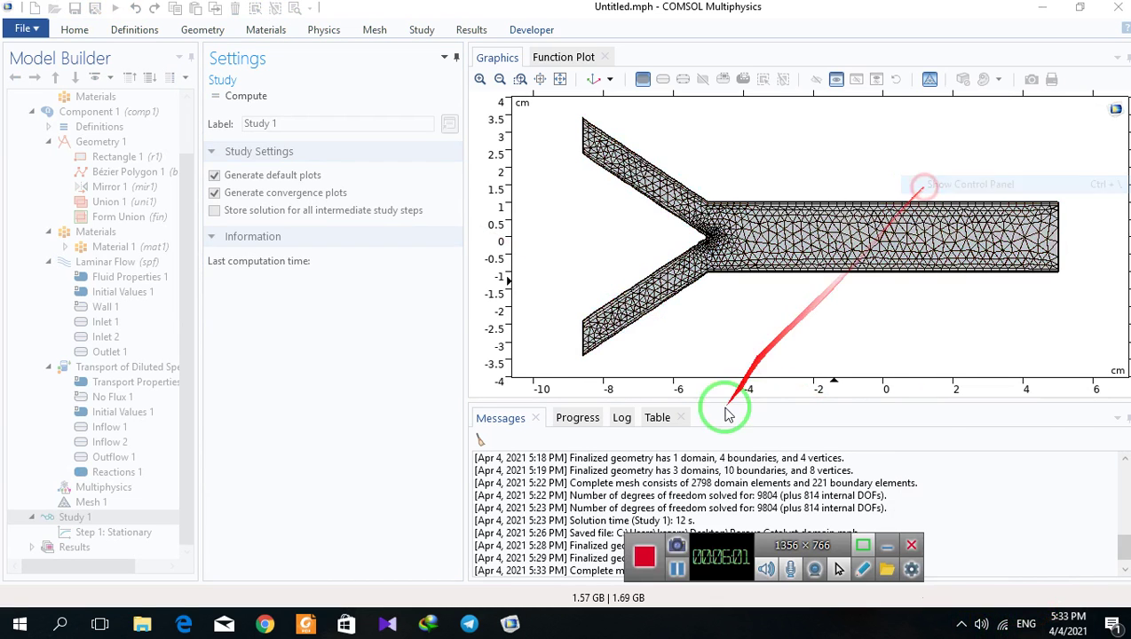
{"action": "left_click", "coordinate": [675, 567]}
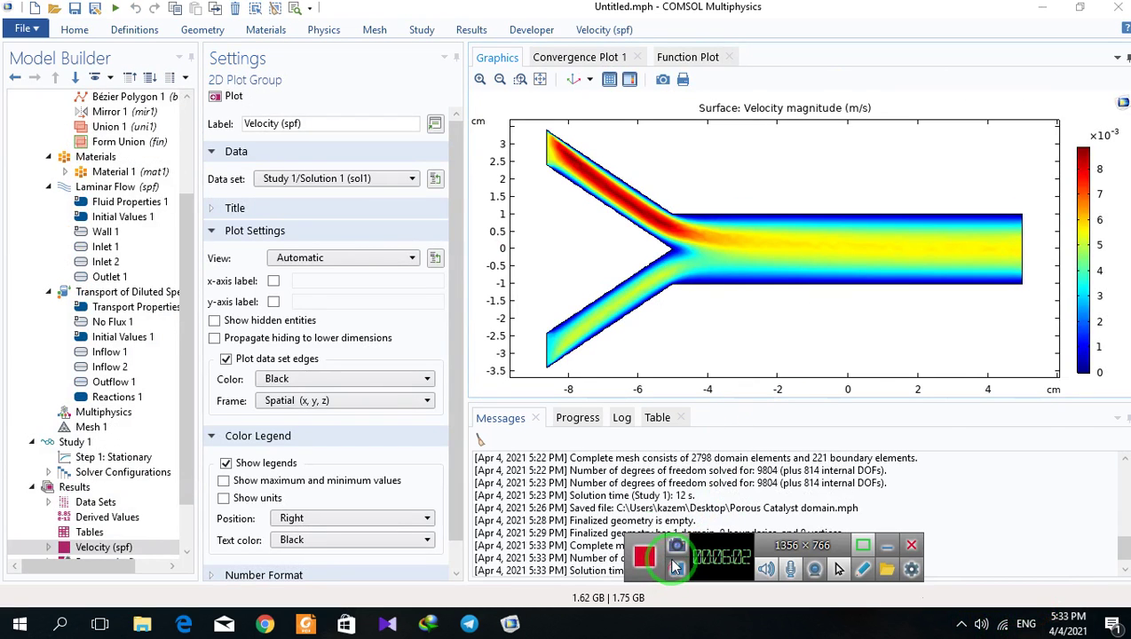
{"action": "left_click", "coordinate": [675, 566]}
Review the velocity magnitude, pressure contour and cA concentration plots of the solution
{"action": "mouse_move", "coordinate": [538, 253]}
{"action": "left_mouse_down"}
{"action": "mouse_move", "coordinate": [564, 178]}
{"action": "mouse_move", "coordinate": [561, 202]}
{"action": "mouse_move", "coordinate": [718, 200]}
{"action": "mouse_move", "coordinate": [884, 230]}
{"action": "mouse_move", "coordinate": [724, 296]}
{"action": "mouse_move", "coordinate": [626, 279]}
{"action": "mouse_move", "coordinate": [582, 189]}
{"action": "left_mouse_up"}
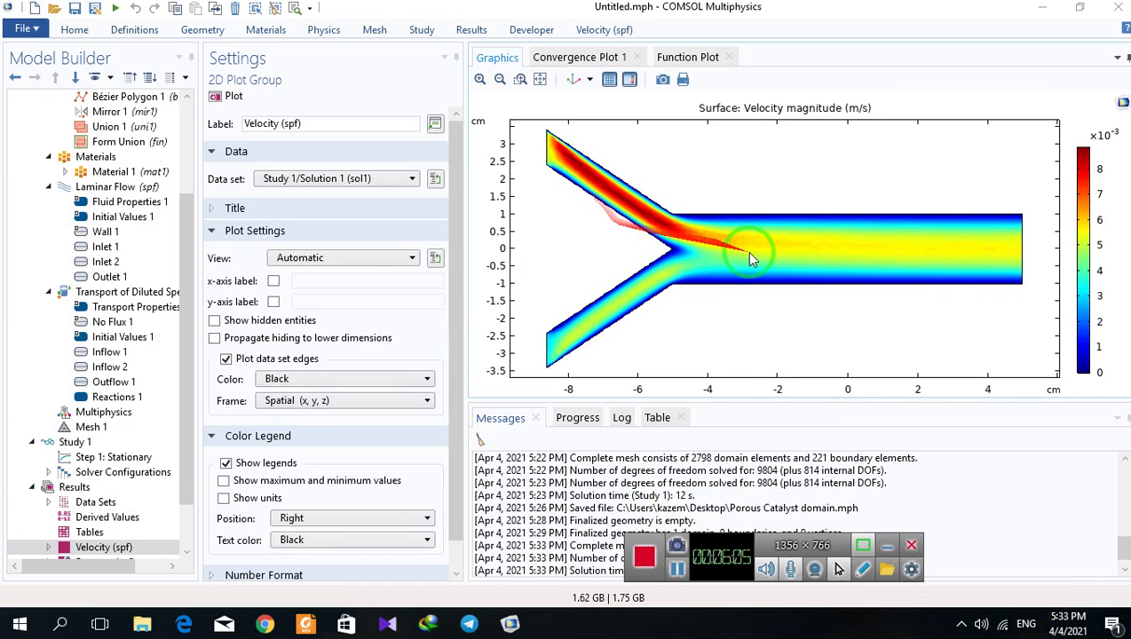
{"action": "left_click_drag", "start_coordinate": [189, 341], "coordinate": [177, 468]}
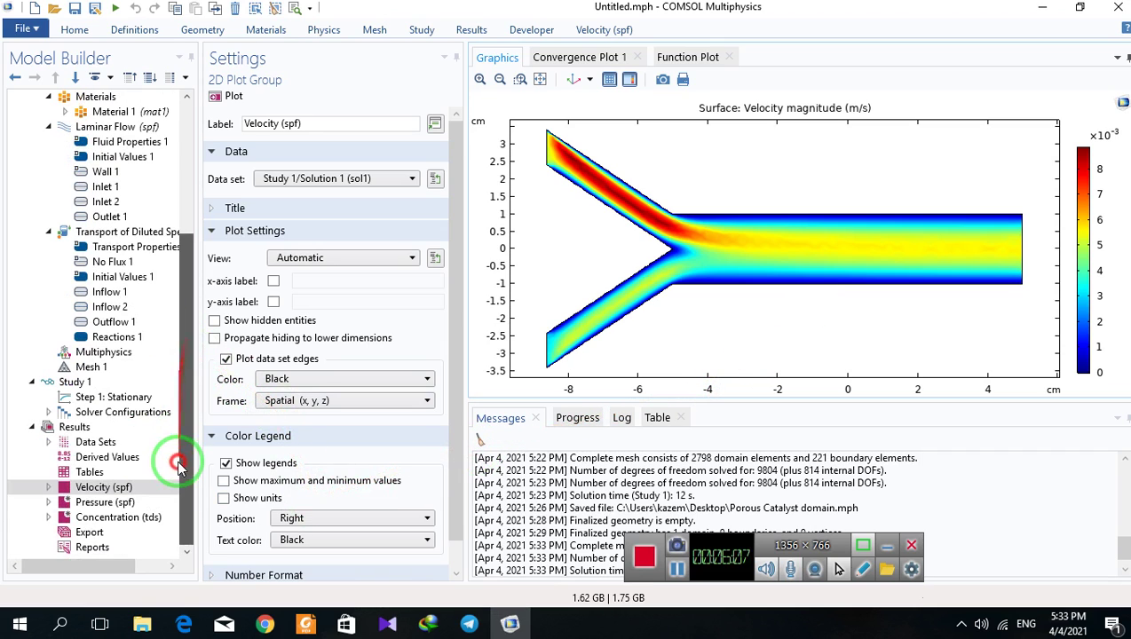
{"action": "left_click", "coordinate": [89, 501]}
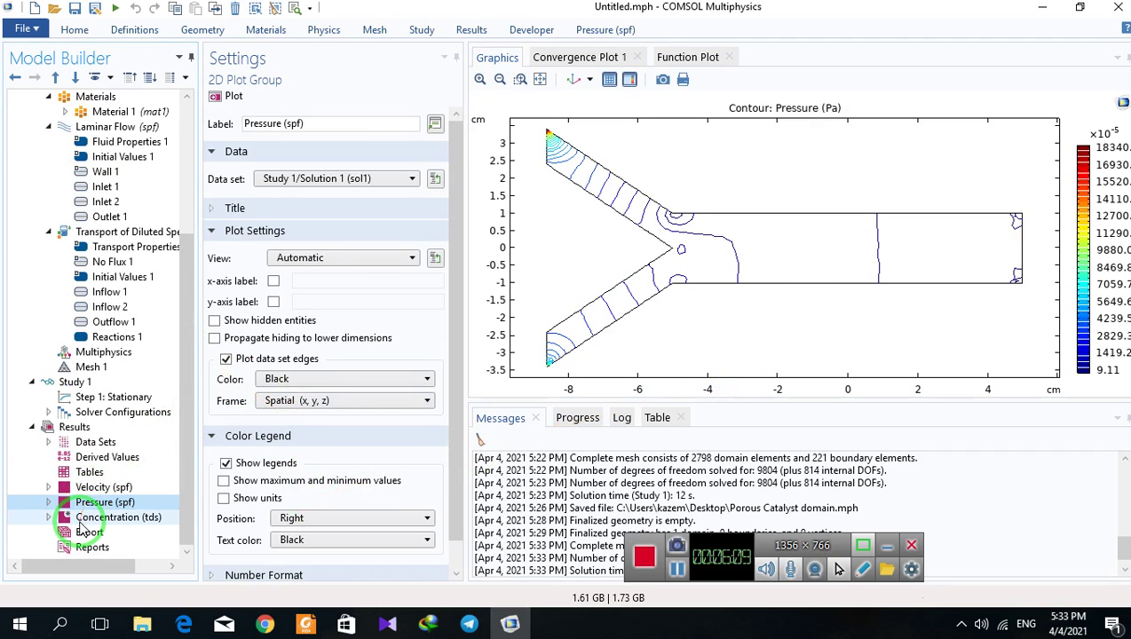
{"action": "left_click", "coordinate": [82, 520]}
{"action": "mouse_move", "coordinate": [98, 518]}
{"action": "left_mouse_down"}
{"action": "mouse_move", "coordinate": [417, 302]}
{"action": "mouse_move", "coordinate": [1027, 346]}
{"action": "mouse_move", "coordinate": [410, 519]}
{"action": "left_mouse_up"}
{"action": "left_click", "coordinate": [48, 517]}
{"action": "left_click", "coordinate": [102, 533]}
Duplicate the concentration plot group and plot cB as the surface expression in the copy
{"action": "left_click", "coordinate": [60, 518]}
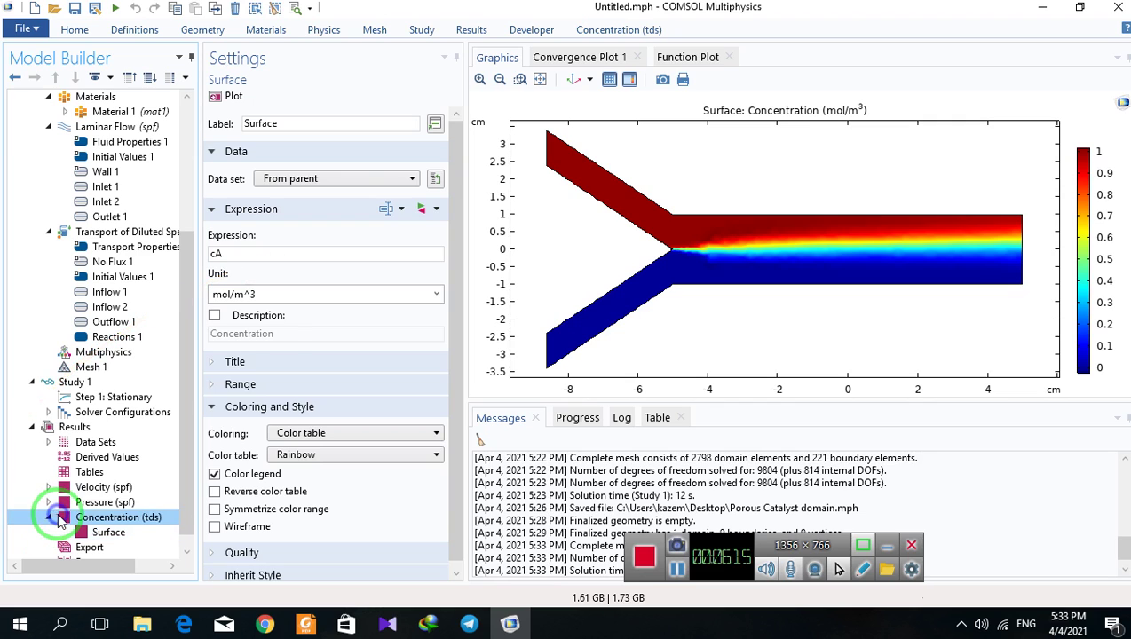
{"action": "right_click", "coordinate": [60, 522]}
{"action": "key", "text": "Escape"}
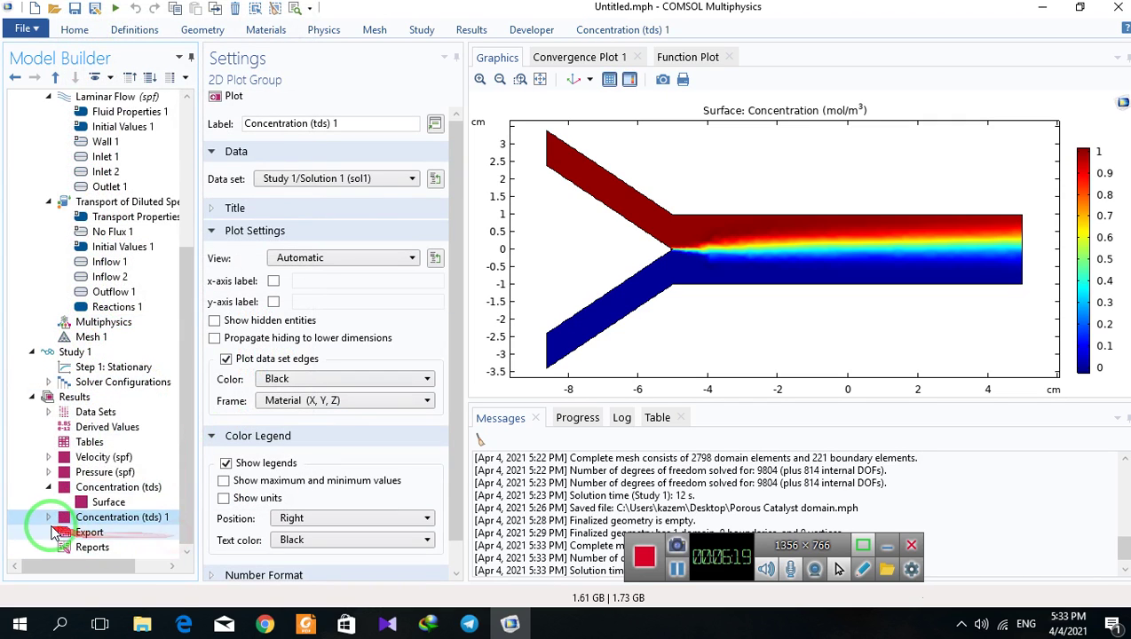
{"action": "left_click", "coordinate": [78, 533]}
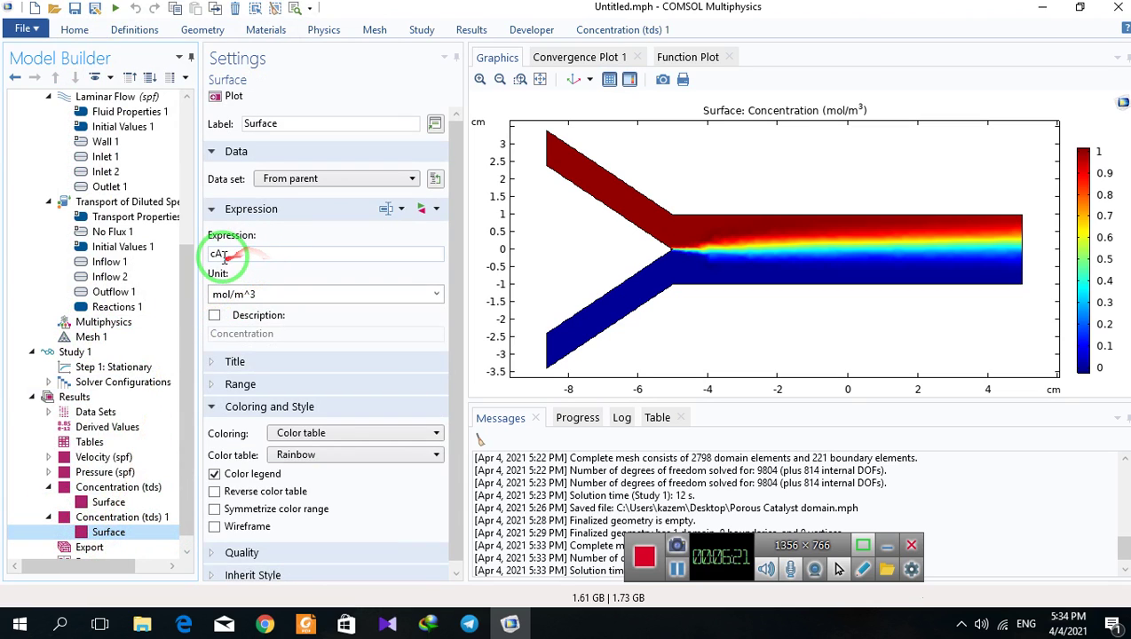
{"action": "left_click_drag", "start_coordinate": [217, 255], "coordinate": [254, 276]}
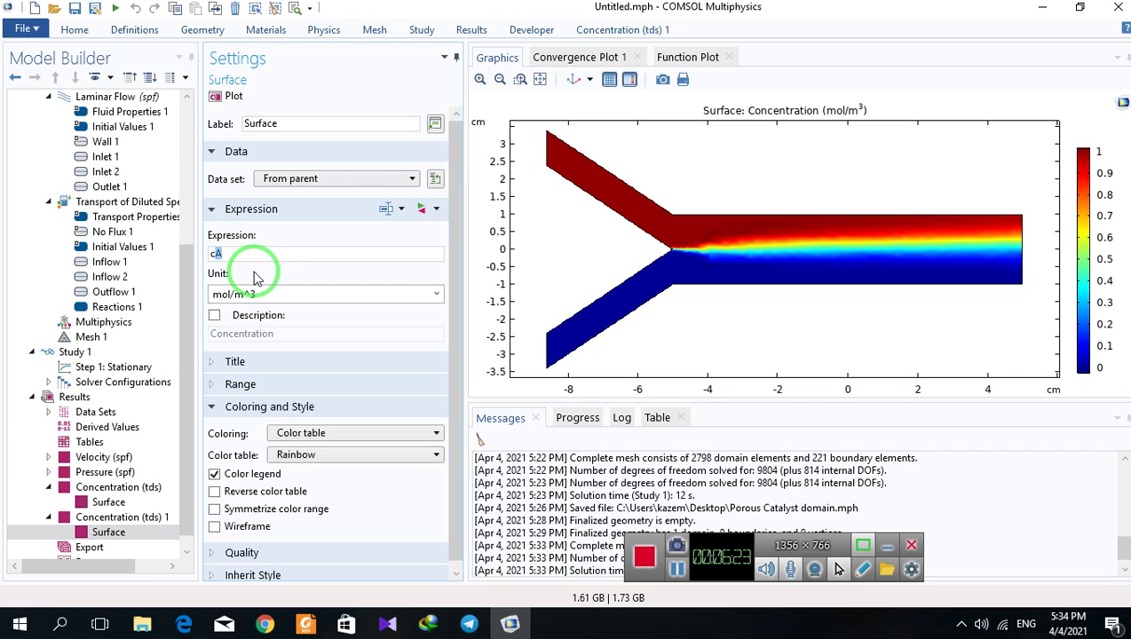
{"action": "left_click", "coordinate": [225, 95]}
Duplicate the cB concentration plot group and plot cC as the surface expression in the new copy
{"action": "scroll", "coordinate": [149, 531], "scroll_direction": "down", "scroll_amount": 1}
{"action": "left_click", "coordinate": [103, 503]}
{"action": "right_click", "coordinate": [103, 502]}
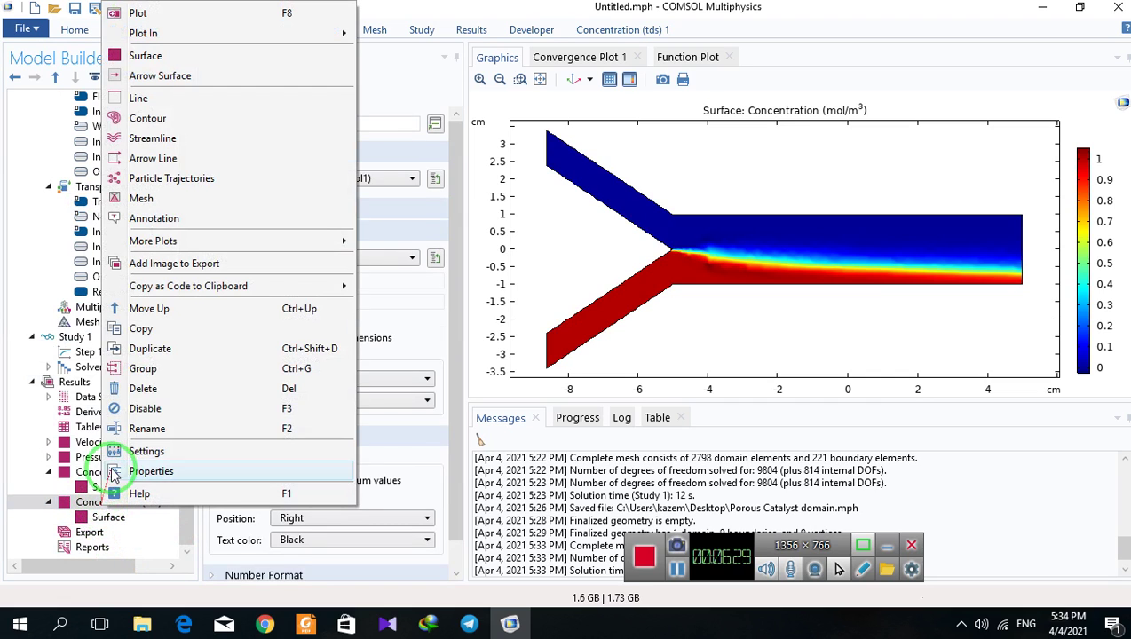
{"action": "left_click", "coordinate": [137, 340]}
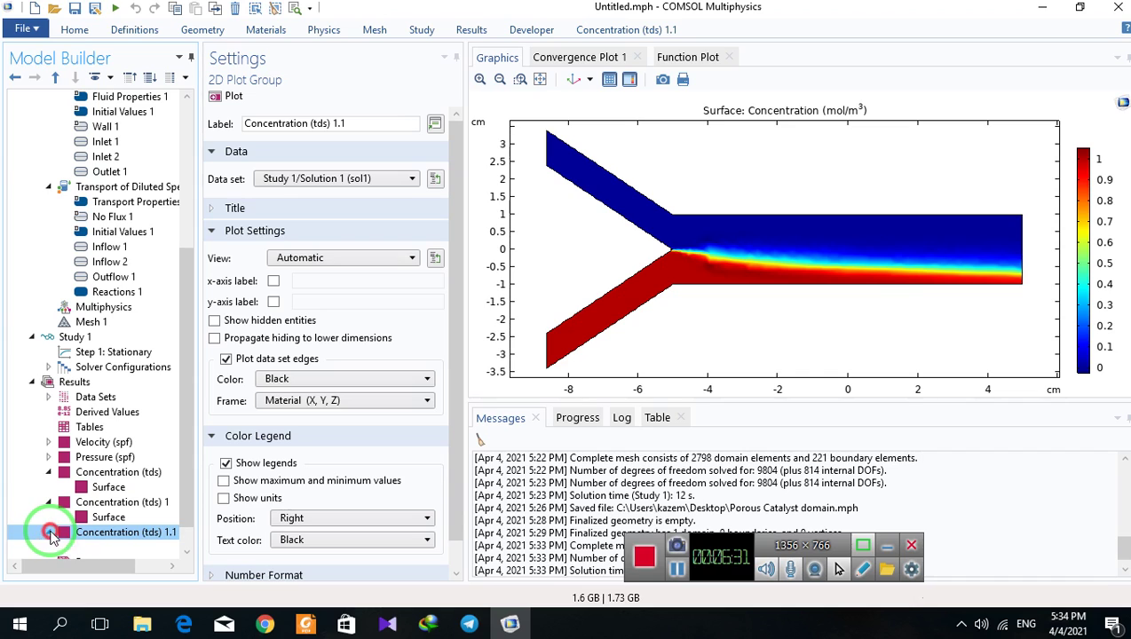
{"action": "left_click", "coordinate": [103, 546]}
{"action": "left_click", "coordinate": [218, 253]}
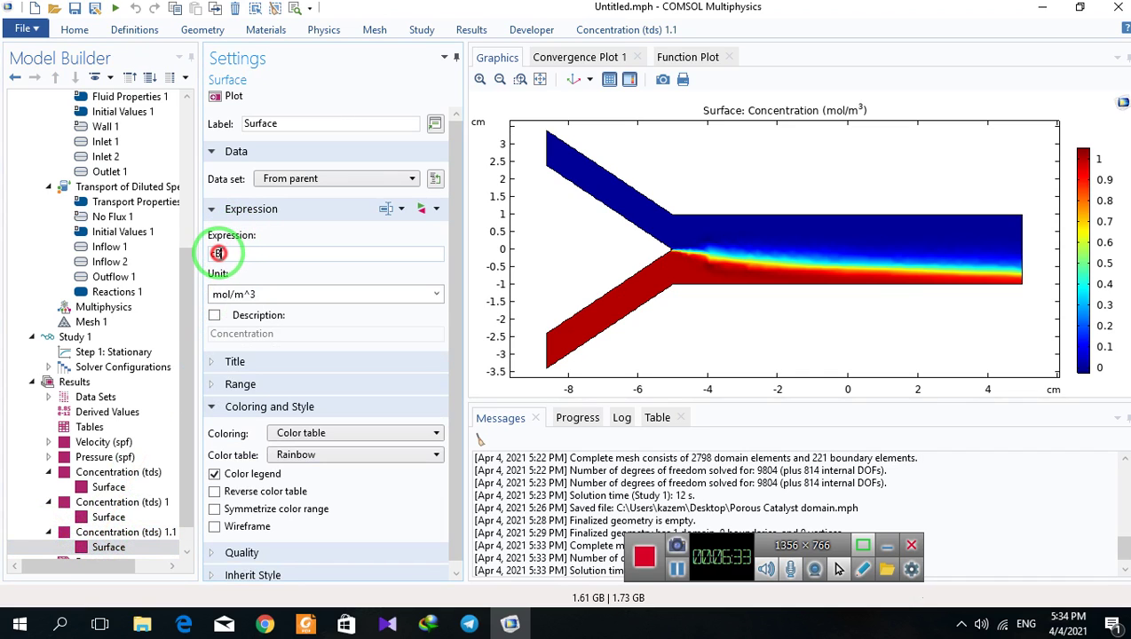
{"action": "type", "text": "C"}
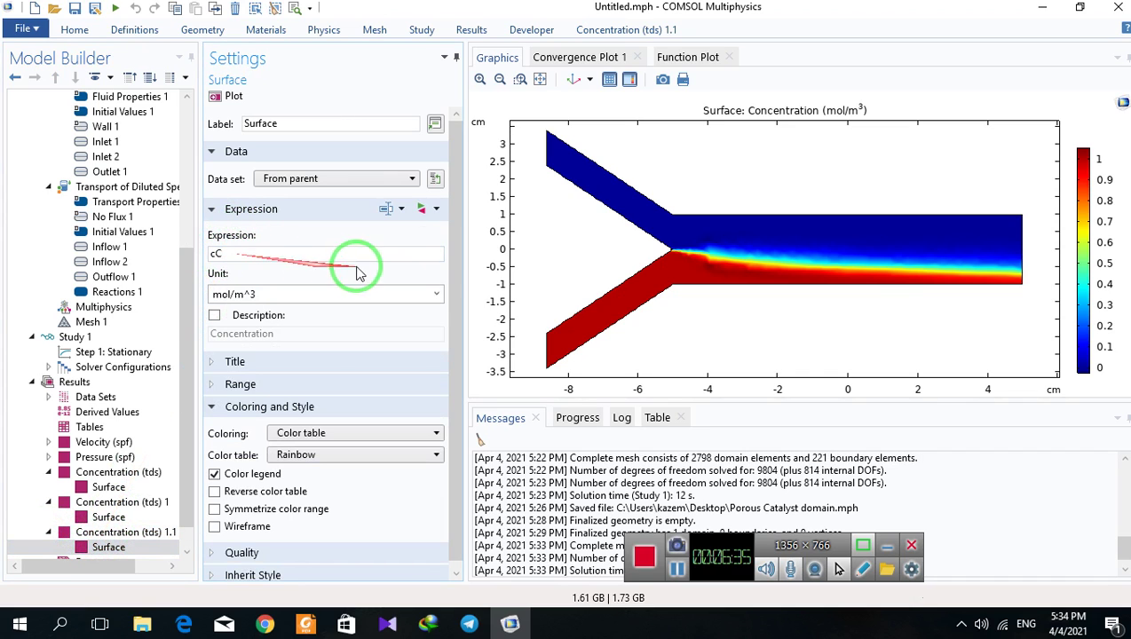
{"action": "left_click", "coordinate": [228, 95]}
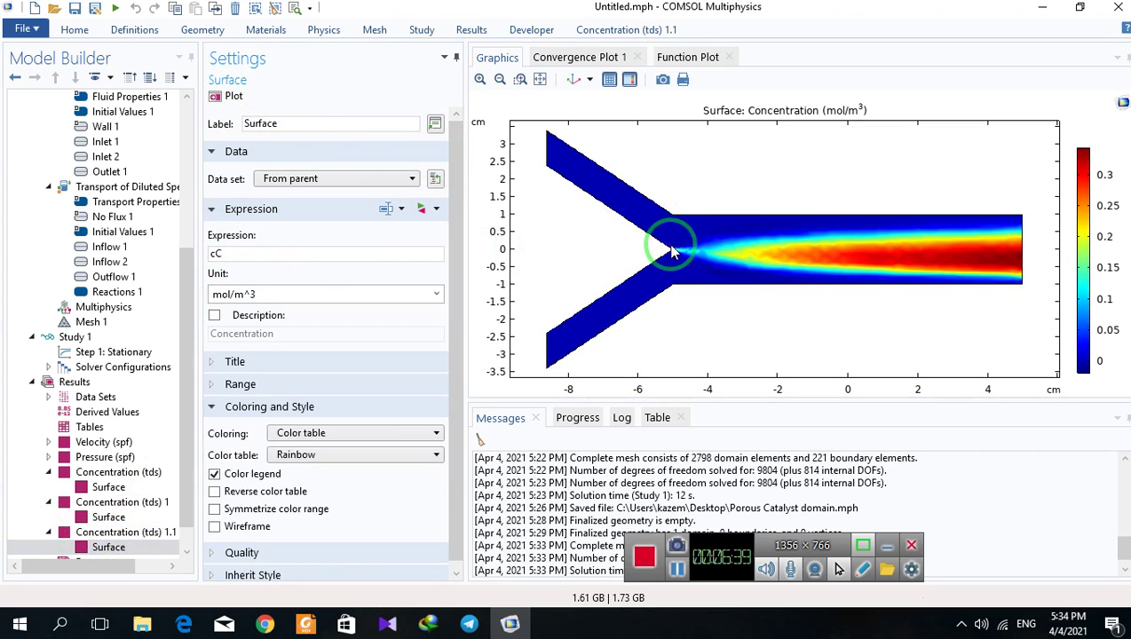
Inspect the cC concentration along the main channel up close, then return to the full channel view
{"action": "left_click", "coordinate": [520, 79]}
{"action": "left_click_drag", "start_coordinate": [675, 229], "coordinate": [1039, 283]}
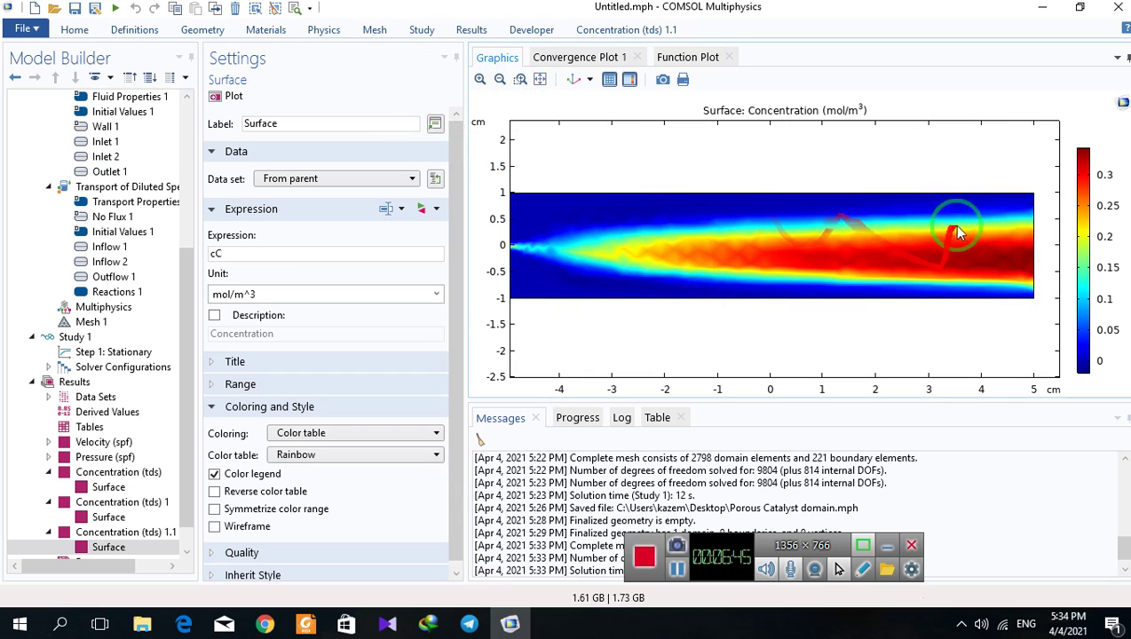
{"action": "left_click", "coordinate": [541, 79]}
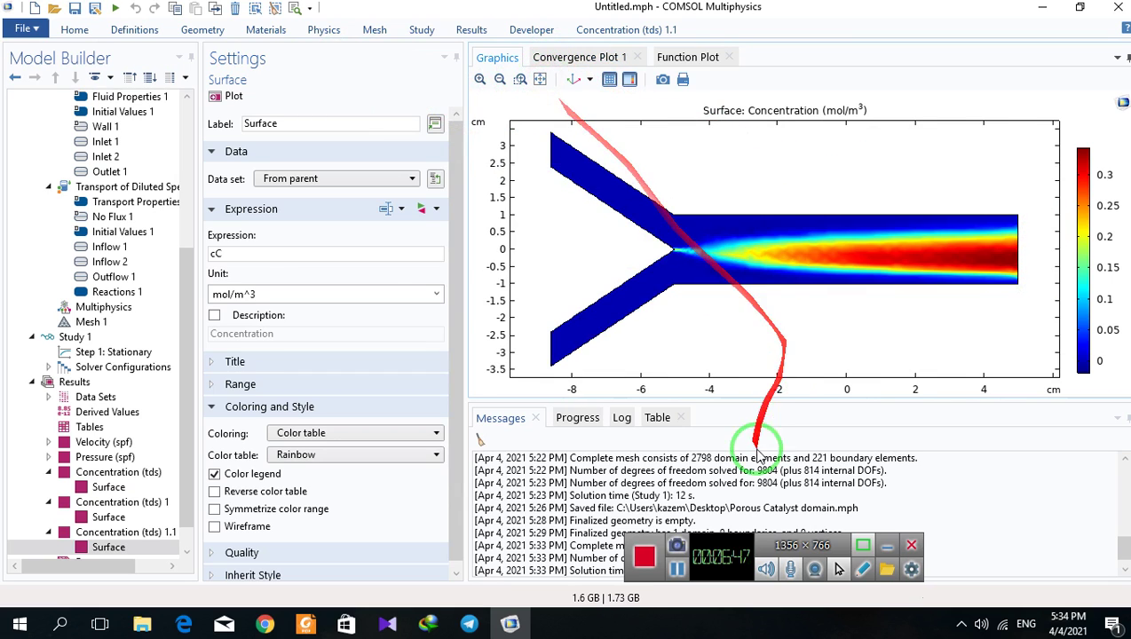